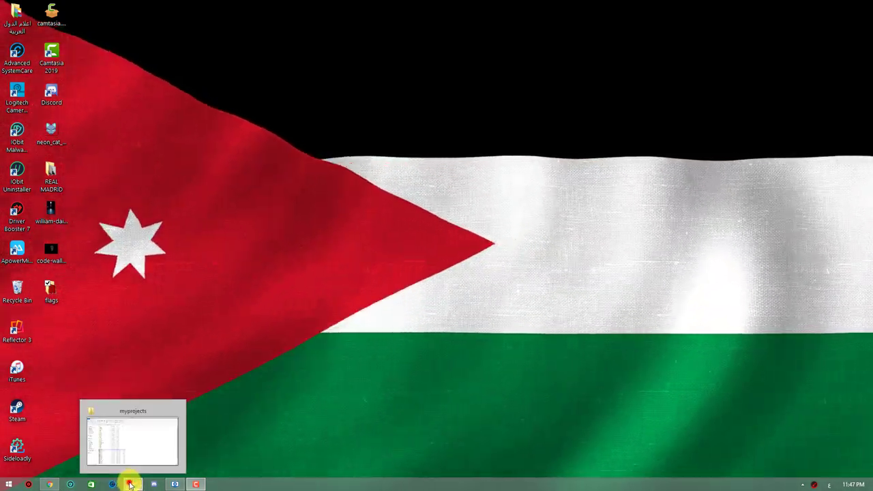
- Examine the flag folders and RAR archives in the myprojects folder, then the contents of its algeria folder
left_click(129, 485)
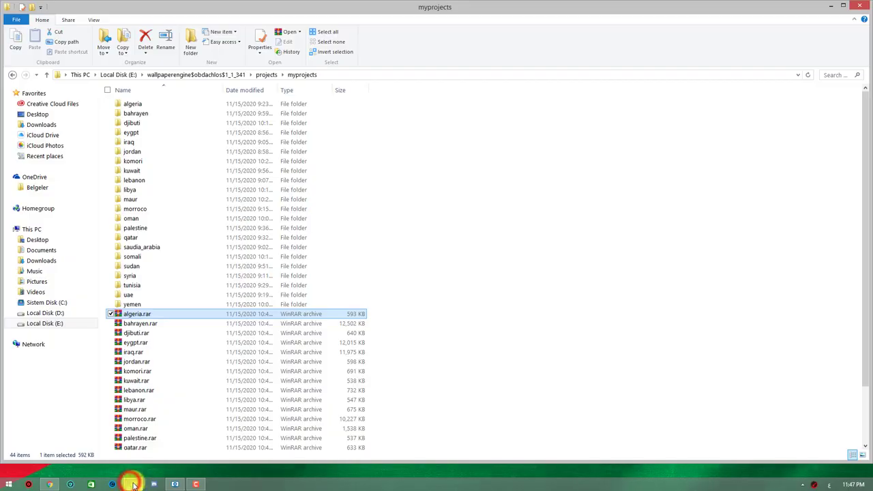
scroll(152, 276, "down", 2)
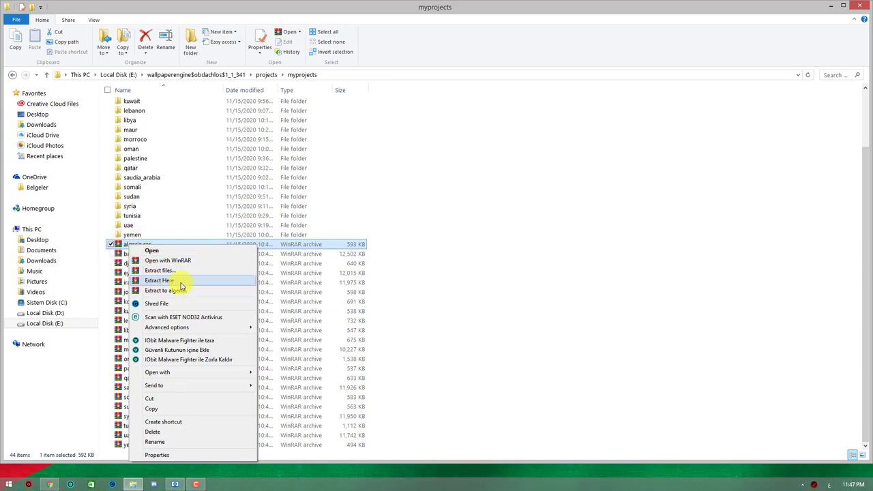
left_click(69, 377)
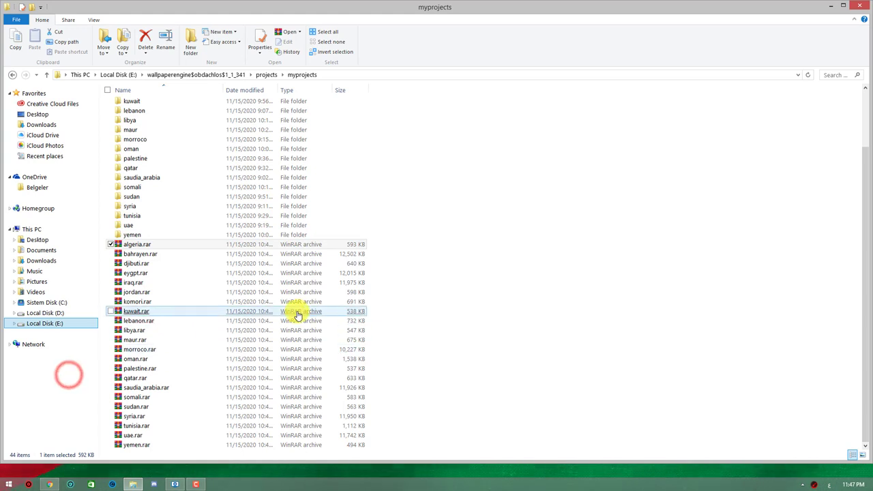
left_click_drag(863, 168, 866, 85)
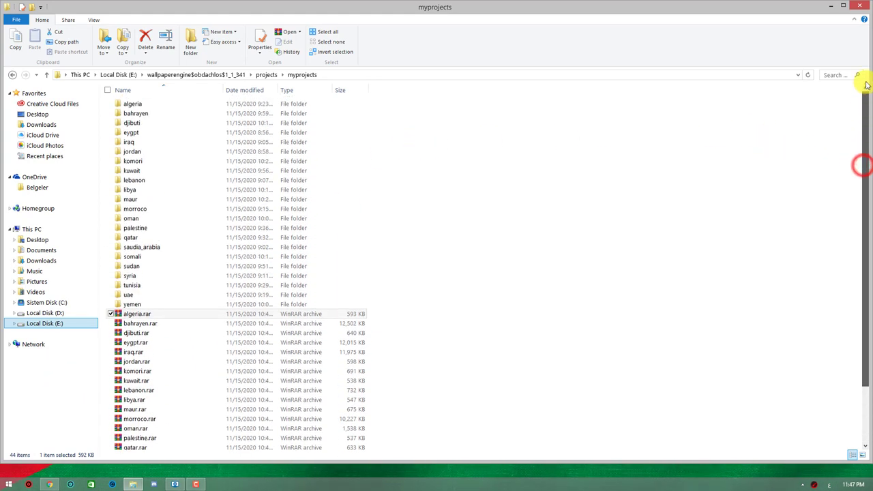
double_click(134, 106)
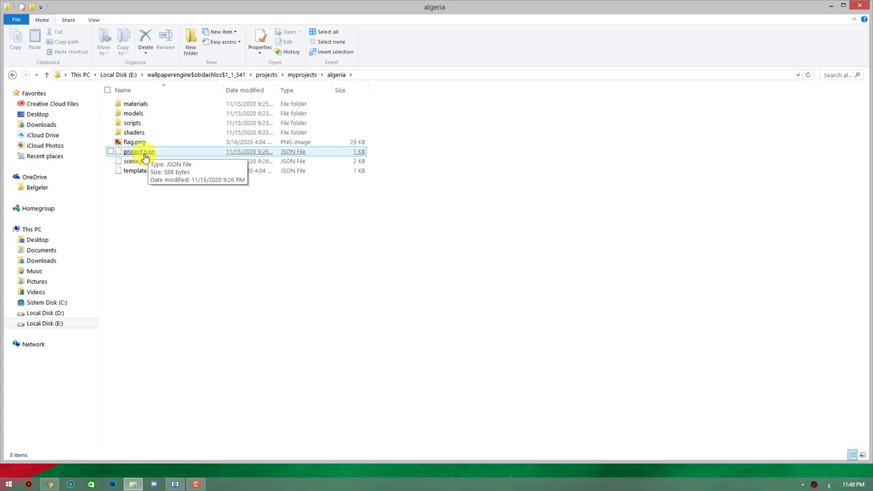
left_click(830, 9)
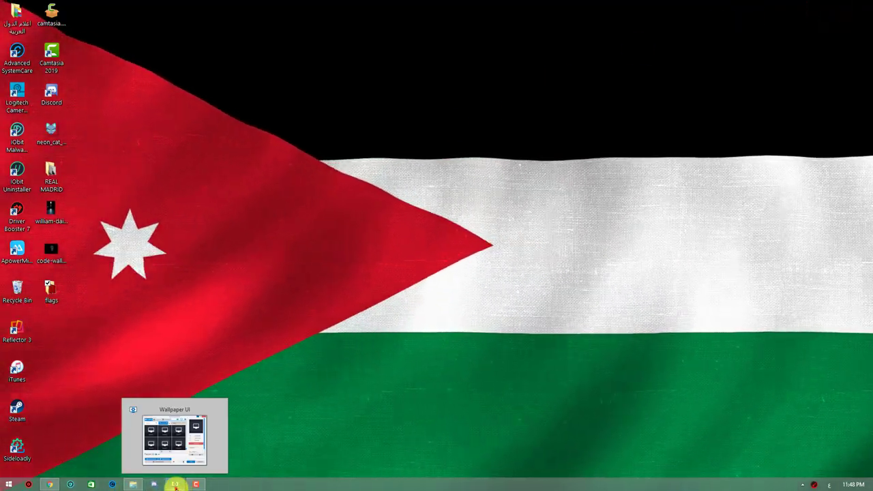
- Close the open Wallpaper Engine window and reopen its wallpaper browser with the Change Wallpaper command
left_click(175, 484)
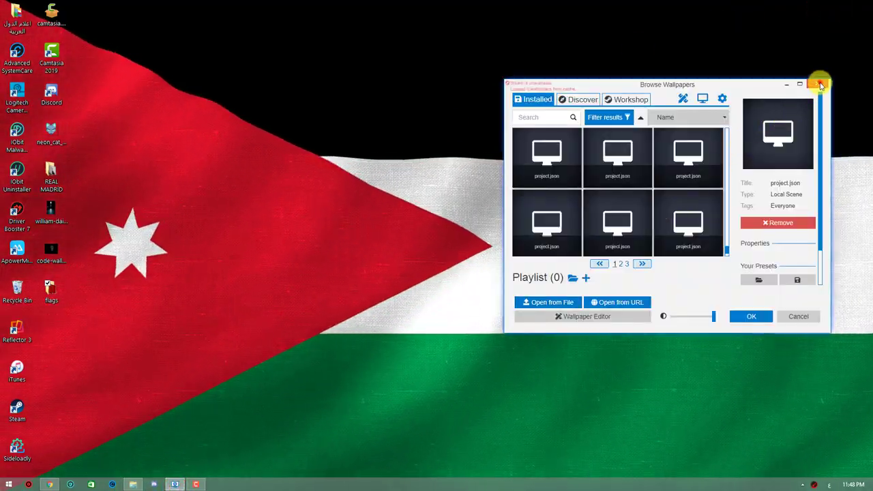
left_click(821, 84)
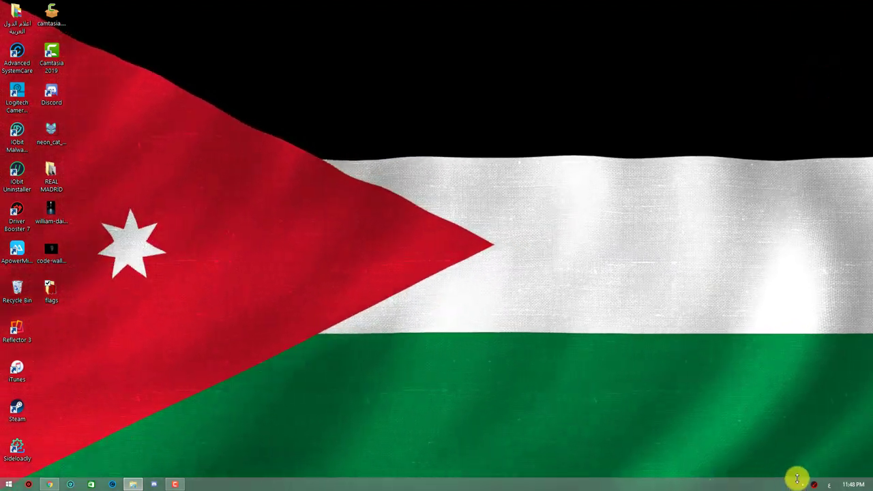
left_click(803, 484)
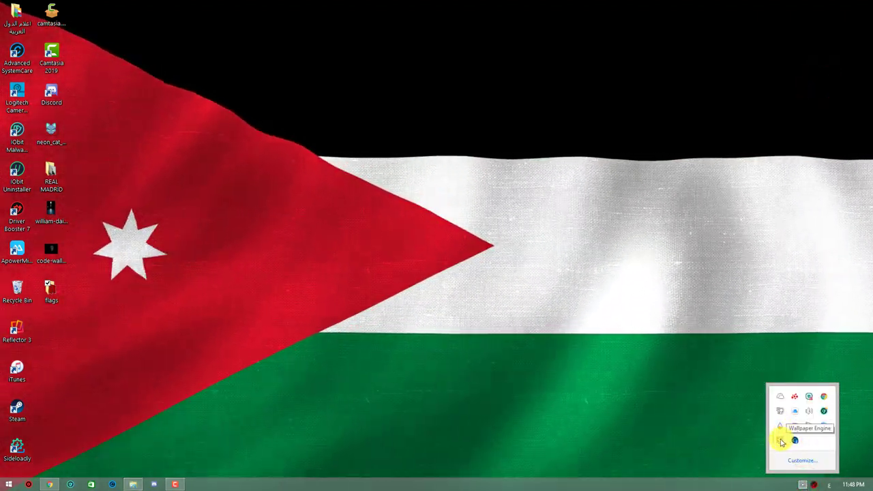
left_click(782, 442)
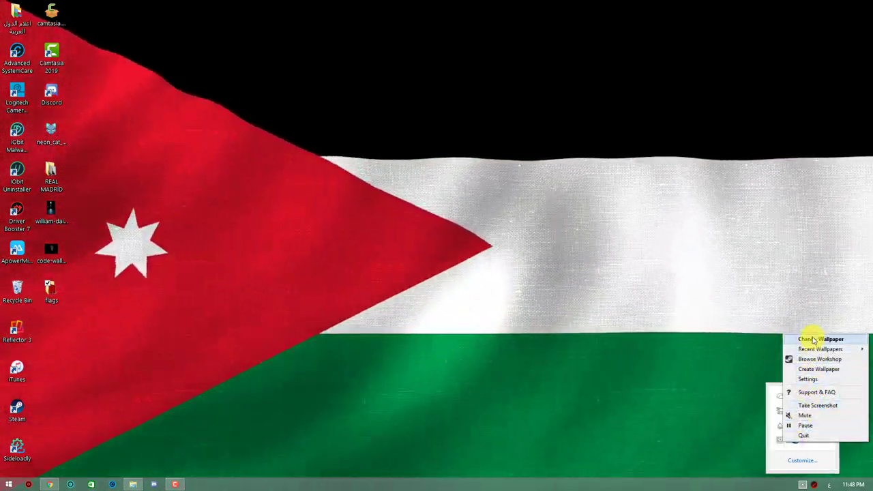
left_click(813, 339)
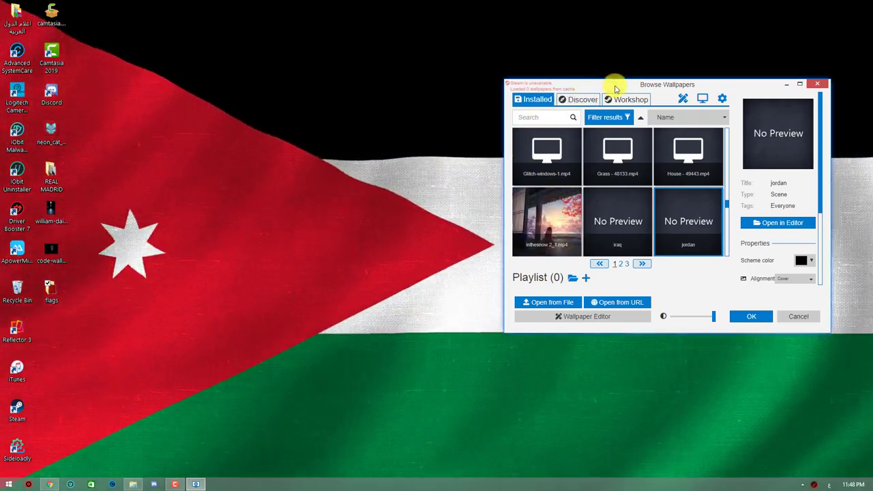
left_click_drag(615, 88, 618, 97)
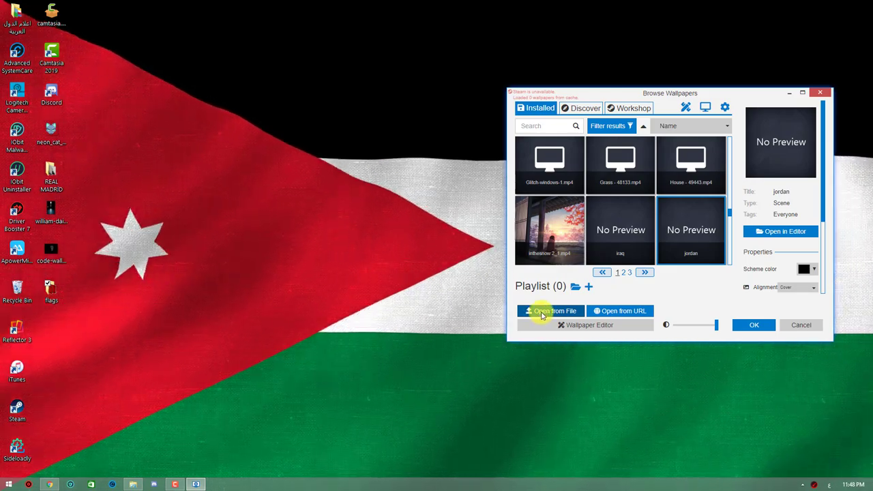
- Load project.json from wallpaperengine$obdachlos$1_1_341\projects\myprojects\algeria on Local Disk (E:) as the wallpaper
left_click(541, 312)
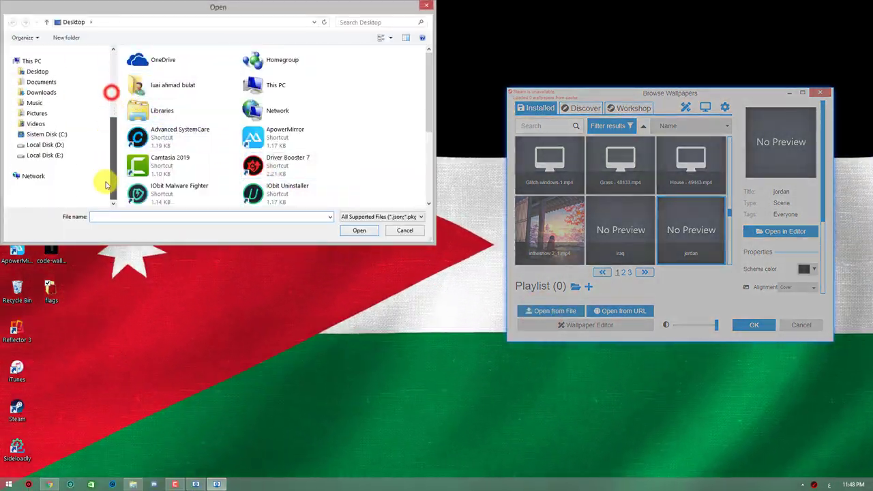
scroll(106, 195, "up", 1)
left_click(46, 177)
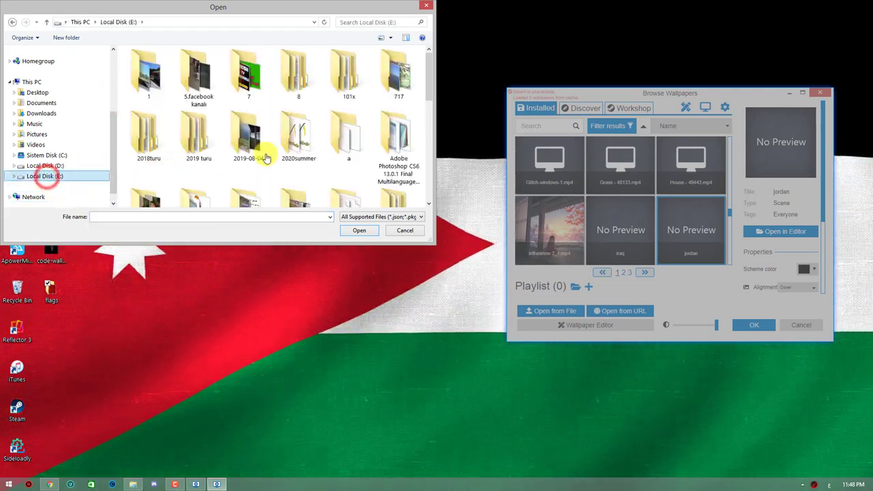
left_click_drag(429, 84, 437, 210)
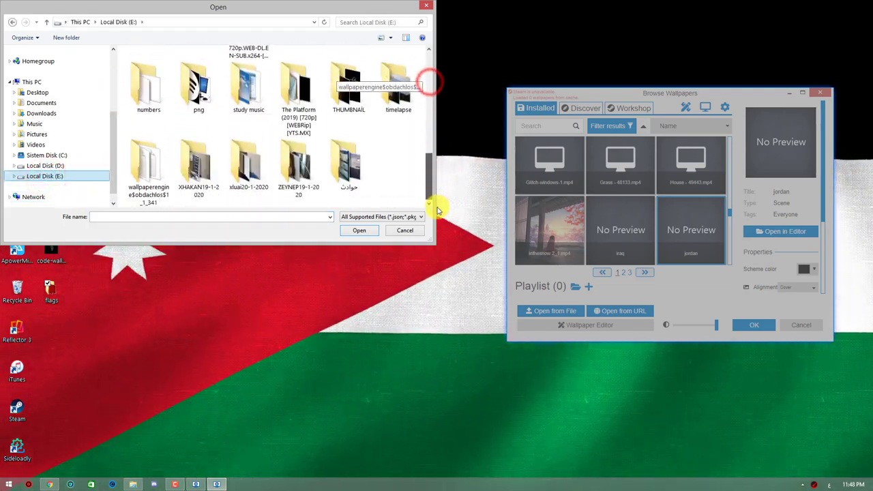
double_click(136, 185)
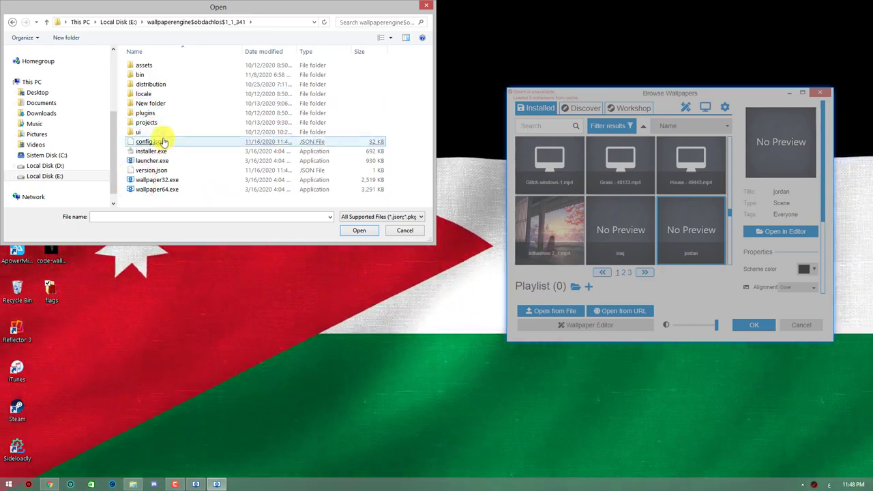
double_click(148, 122)
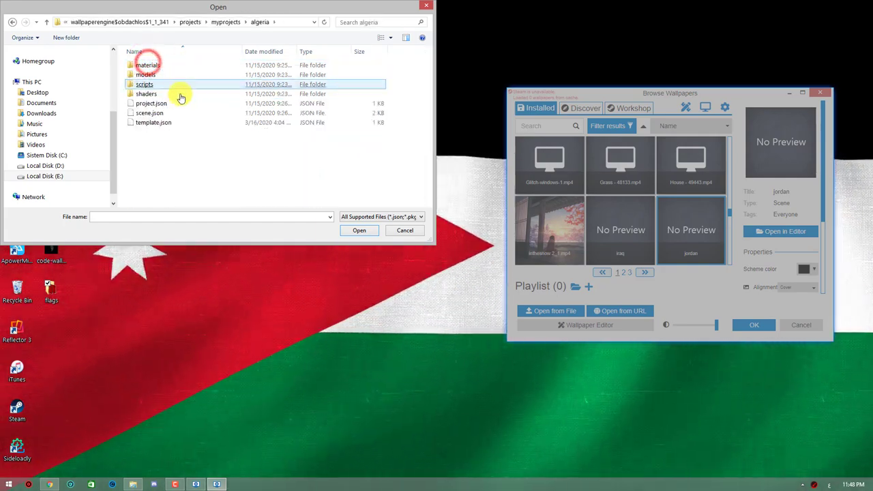
double_click(145, 105)
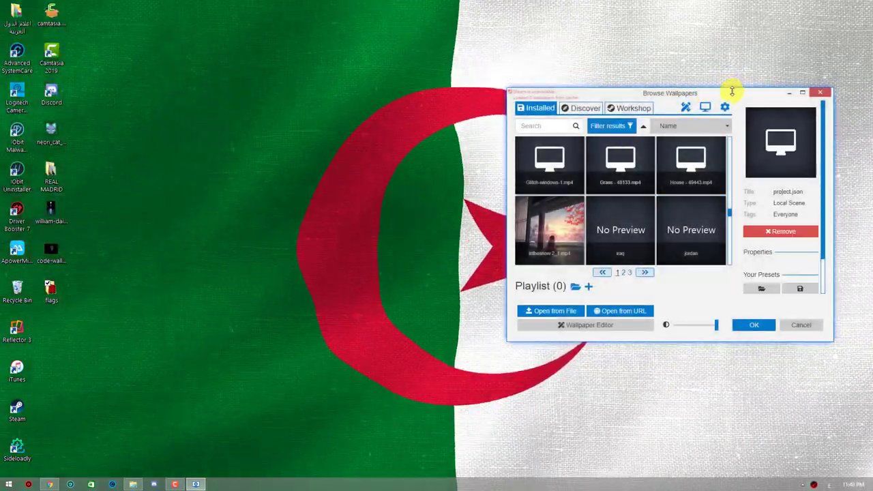
- Move the wallpaper browser aside and minimise it to view the Algerian flag wallpaper on the desktop
left_click_drag(732, 90, 744, 101)
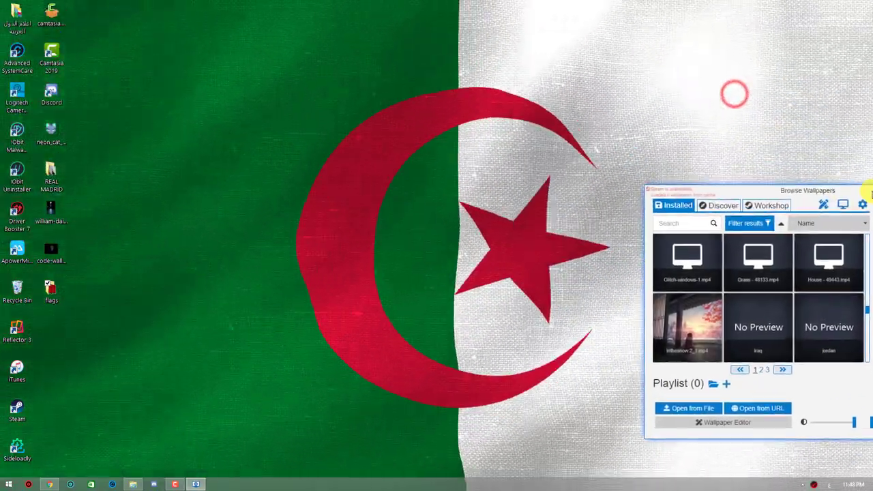
left_click_drag(871, 194, 696, 233)
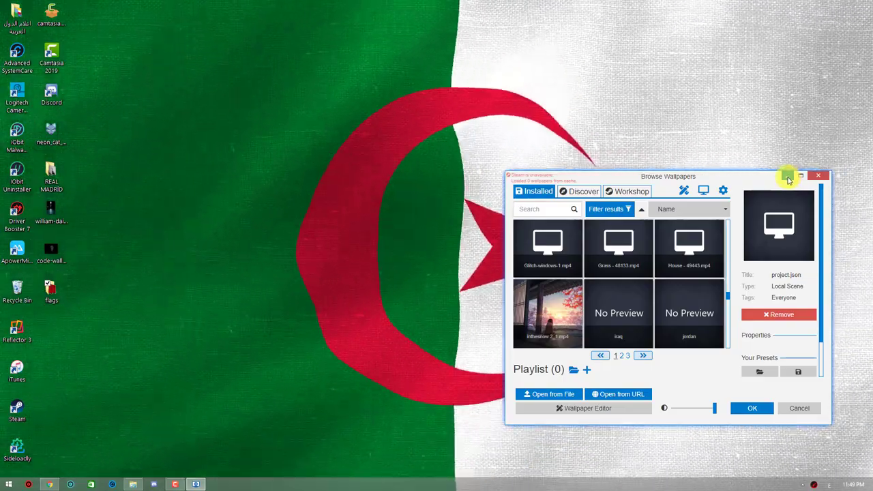
left_click(788, 178)
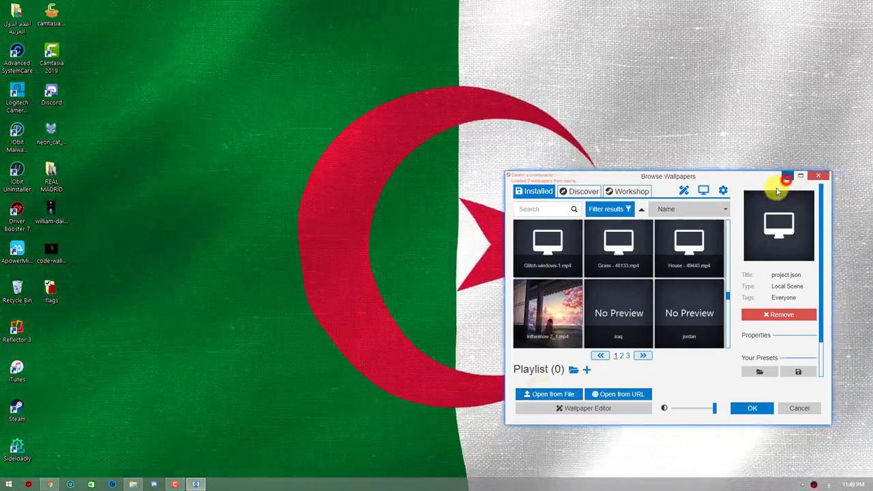
left_click(788, 177)
- Load project.json from the bahrayen project folder as the wallpaper and minimise the browser to view it
mouse_move(198, 486)
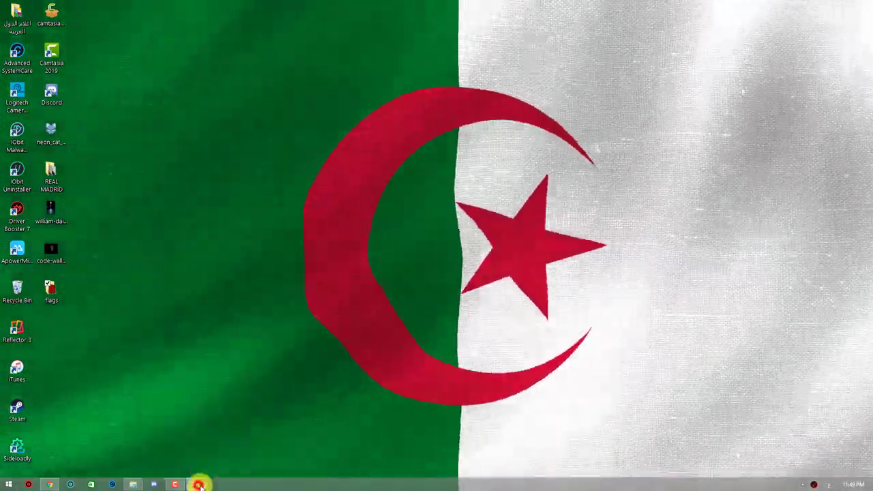
left_click(198, 486)
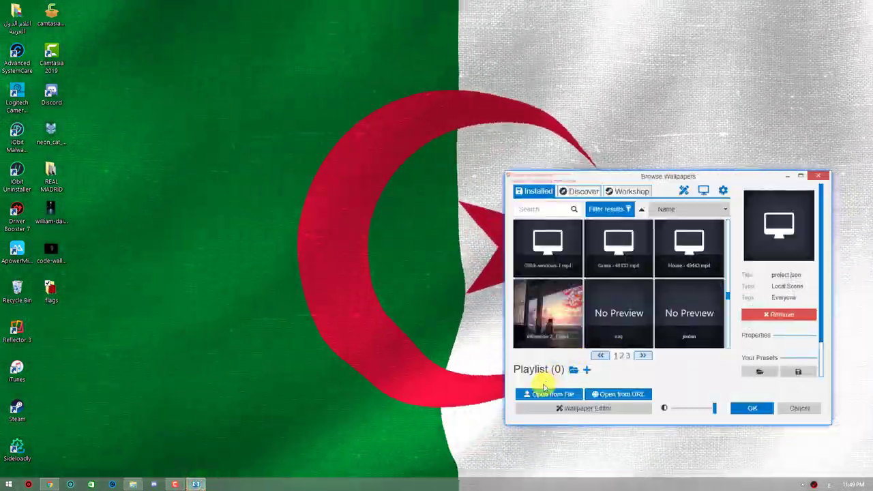
left_click(542, 395)
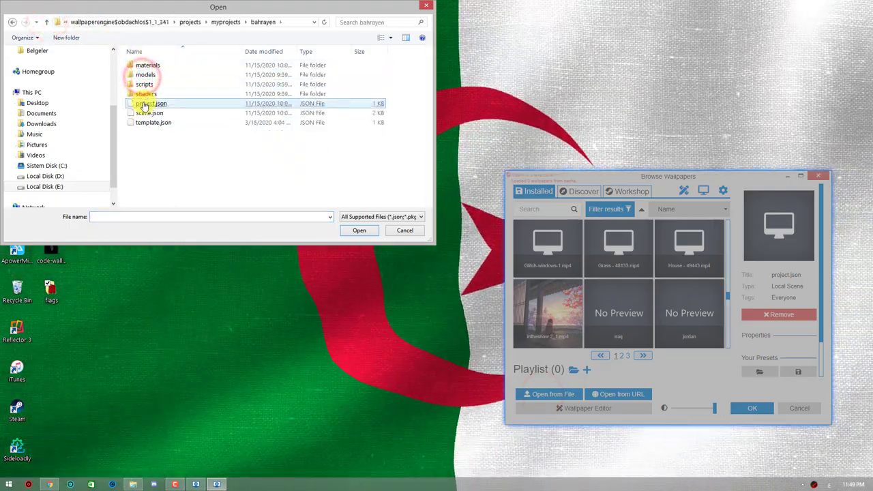
double_click(144, 103)
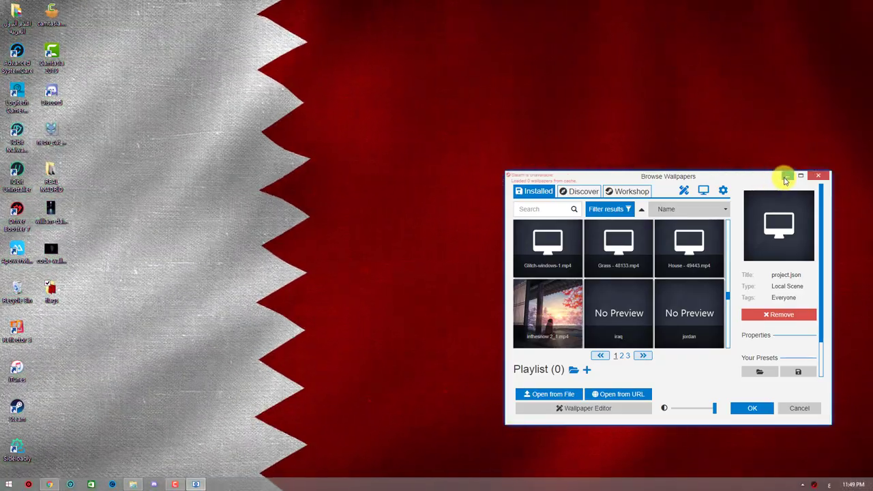
left_click(786, 177)
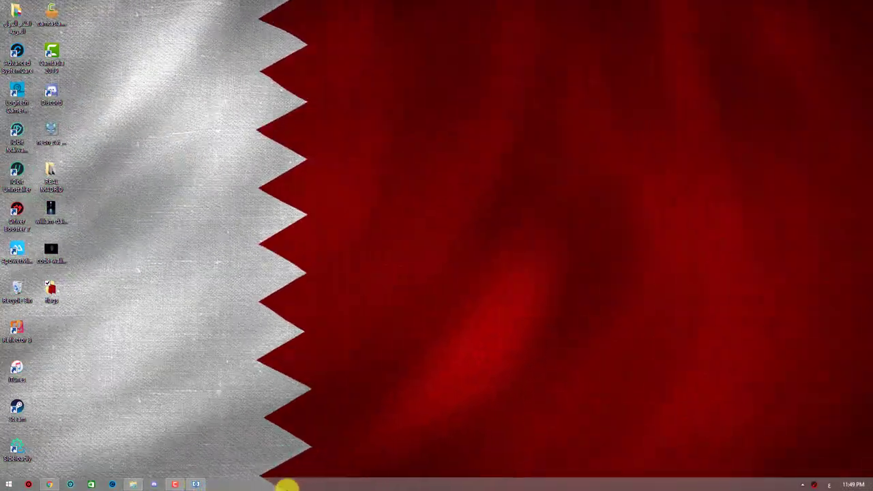
- Load project.json from the djibuti project folder as the wallpaper and minimise the browser to view it
left_click(203, 482)
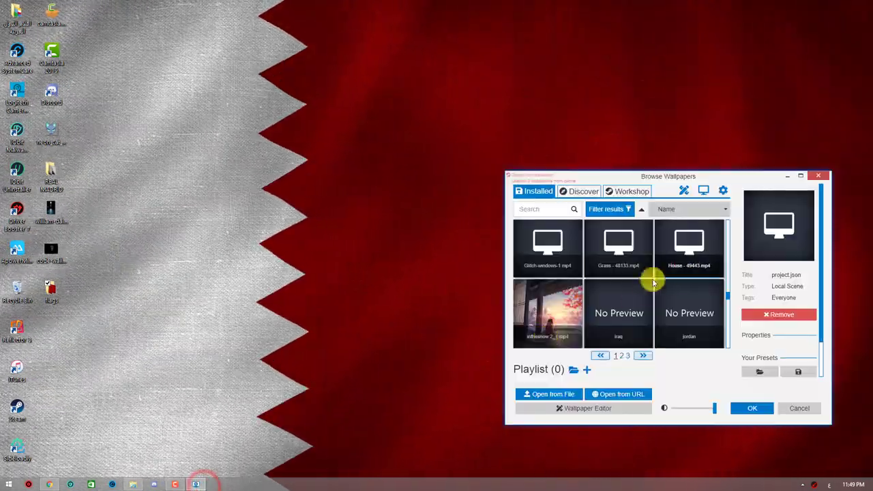
left_click(553, 395)
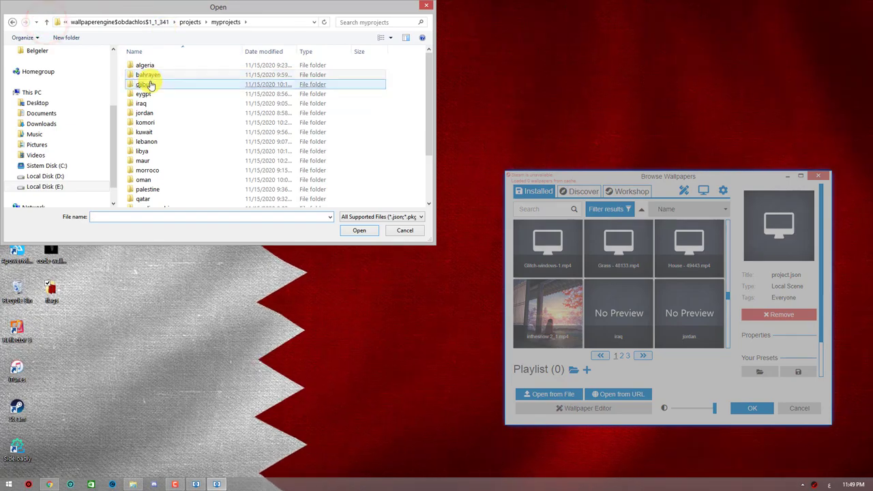
left_click(150, 83)
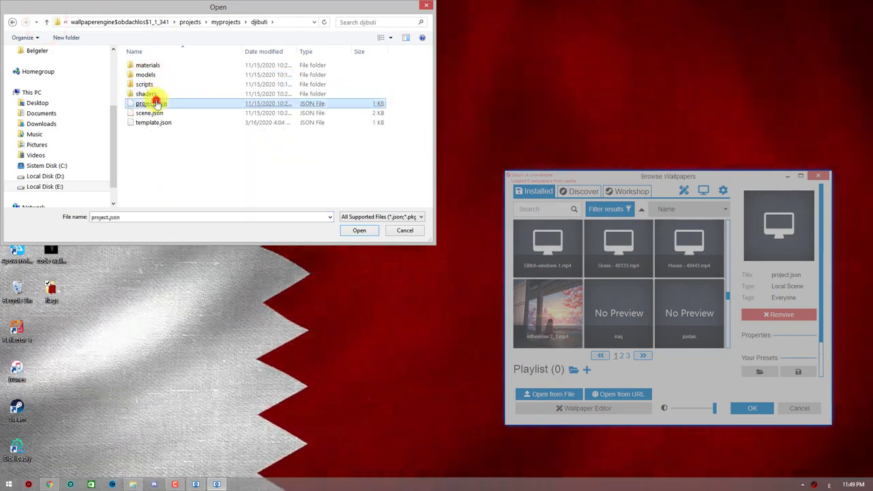
double_click(156, 103)
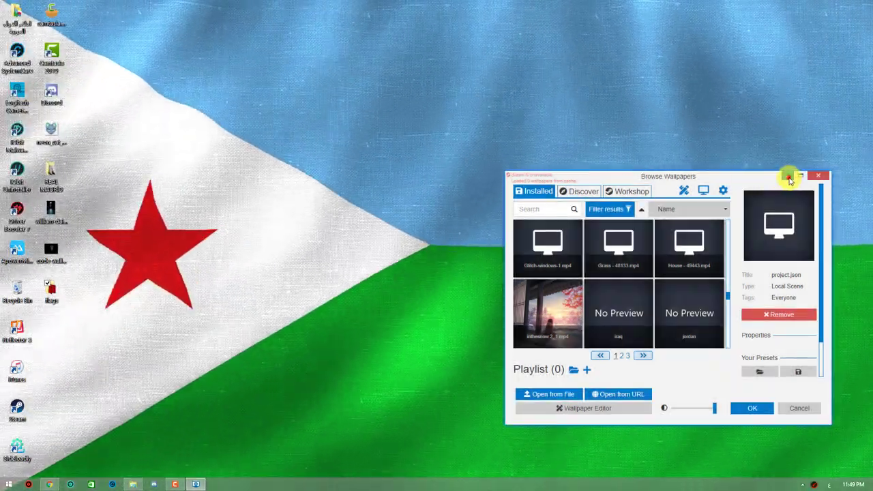
left_click(788, 178)
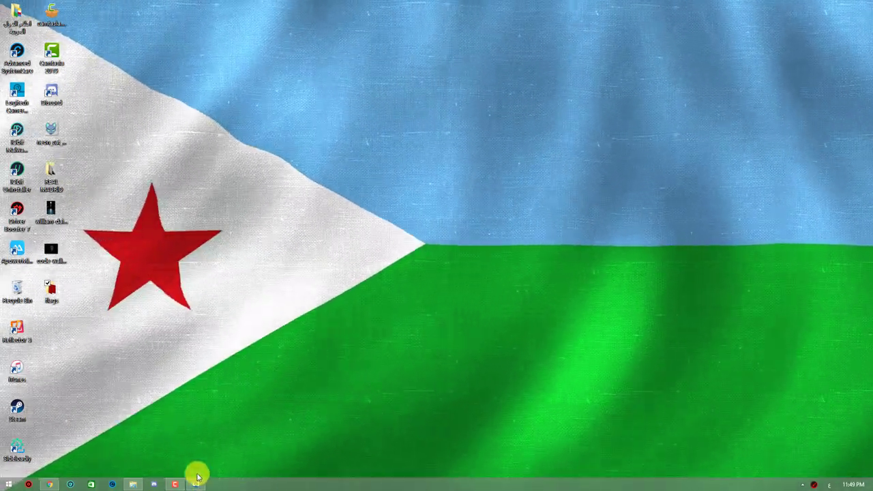
- Restore the wallpaper browser and load project.json from the eygpt project folder as the wallpaper
left_click(196, 482)
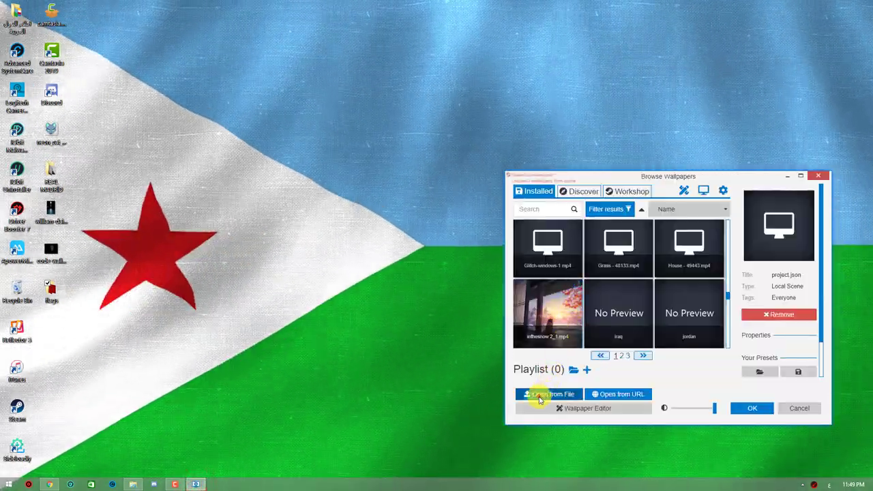
left_click(539, 395)
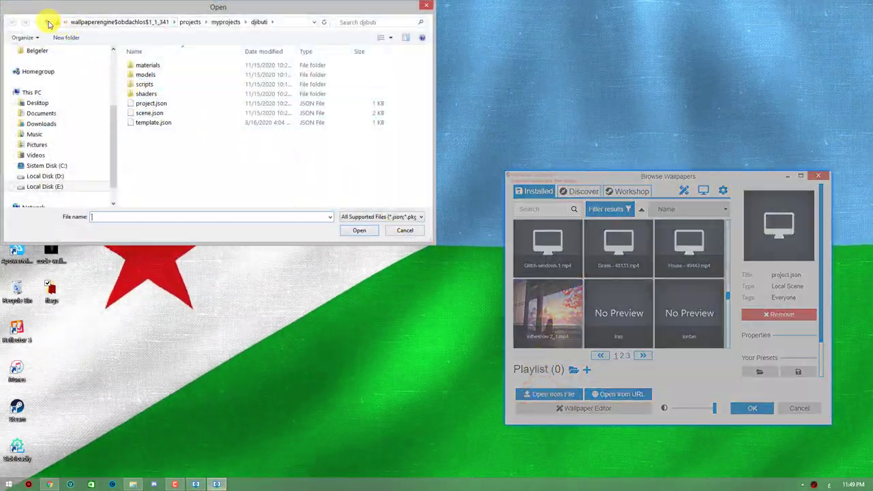
left_click(47, 22)
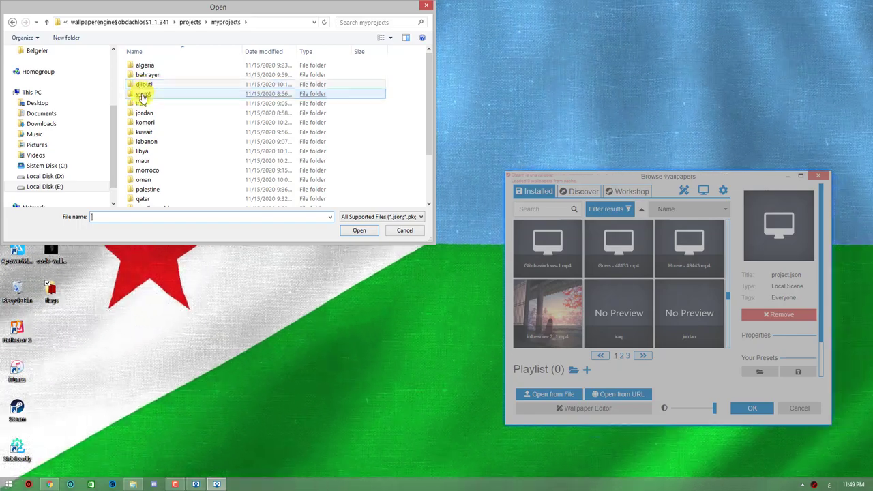
double_click(142, 96)
double_click(136, 115)
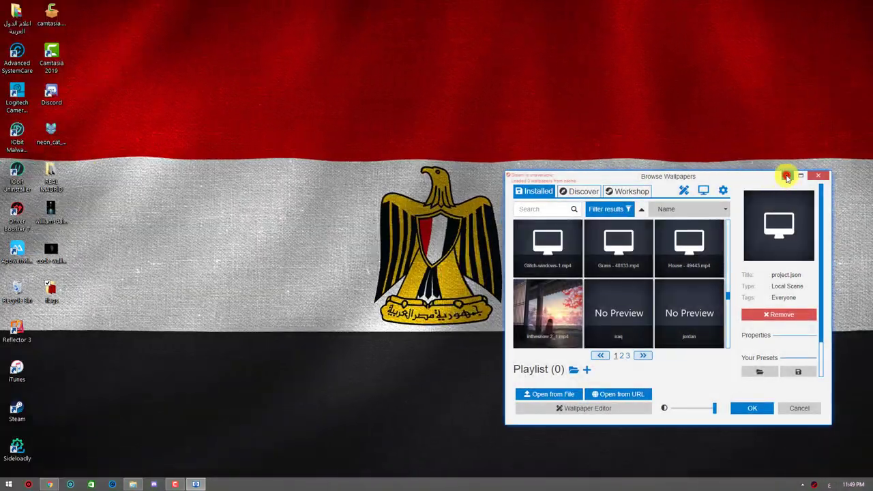
- Minimise the browser to view the Egyptian flag wallpaper, and load and view project.json from the iraq project folder
left_click(786, 177)
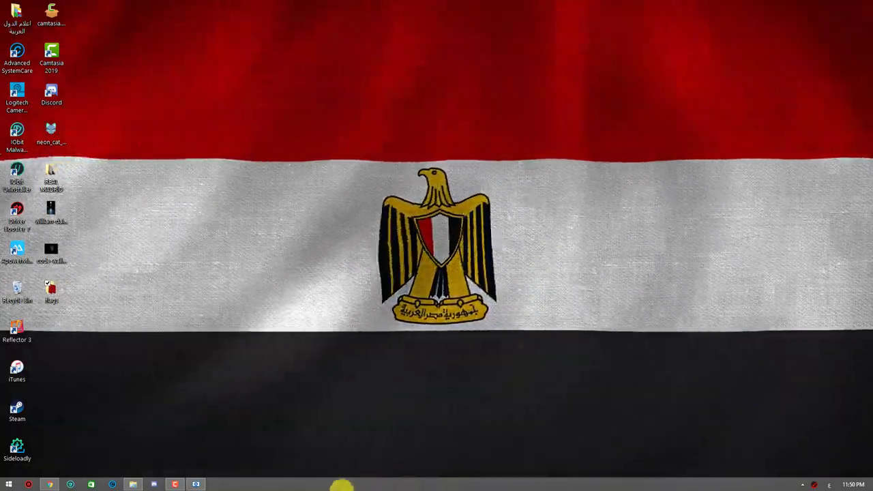
mouse_move(196, 485)
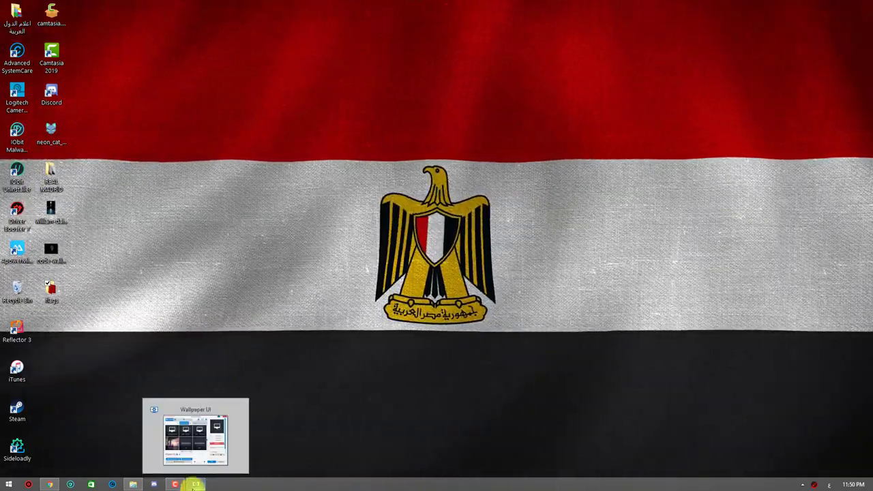
left_click(195, 484)
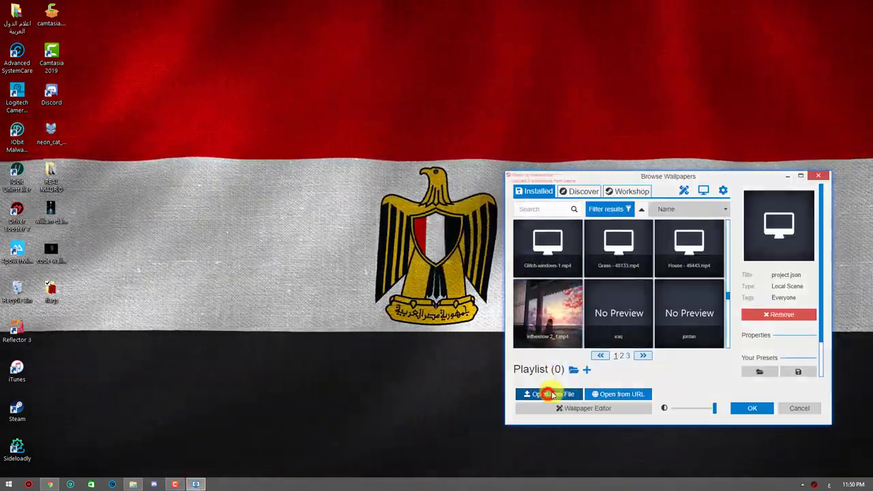
left_click(551, 394)
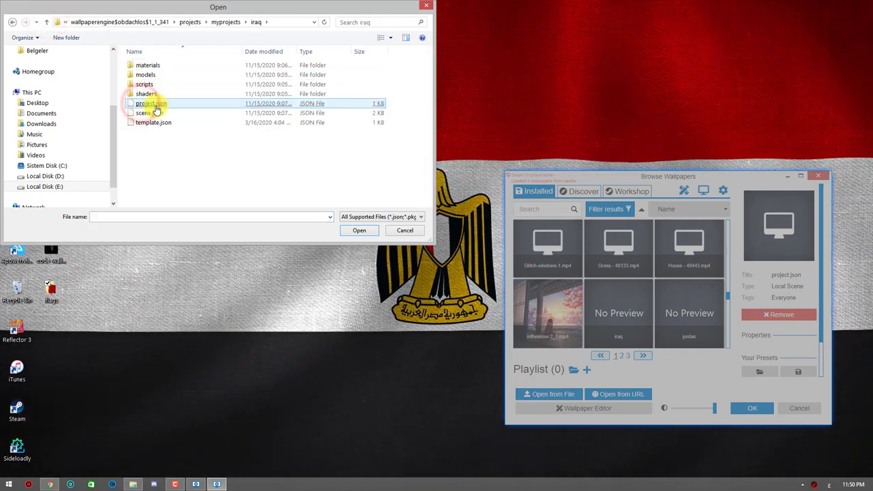
double_click(157, 104)
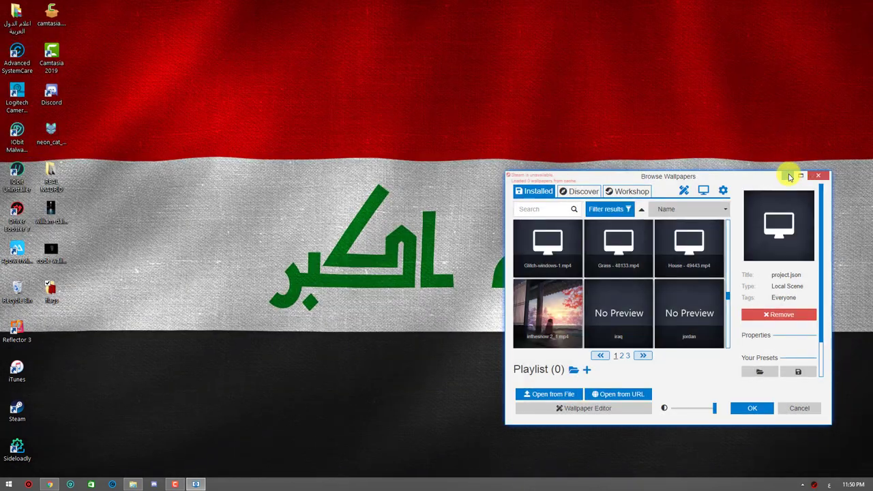
left_click(787, 176)
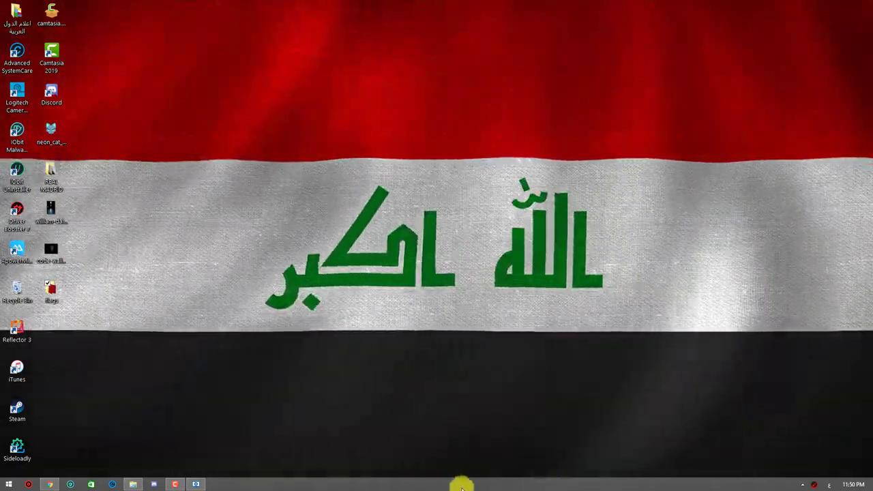
- Restore the browser, load project.json from the jordan project folder as the wallpaper and minimise the browser to view it
left_click(195, 484)
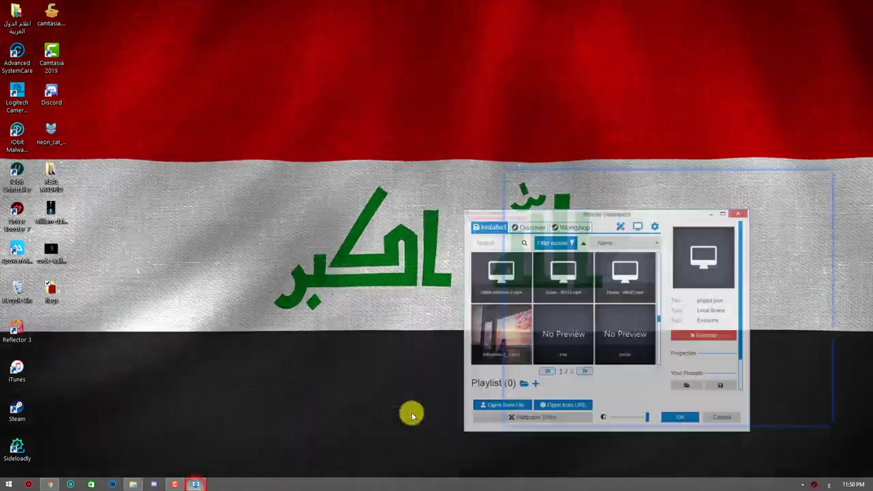
left_click(564, 394)
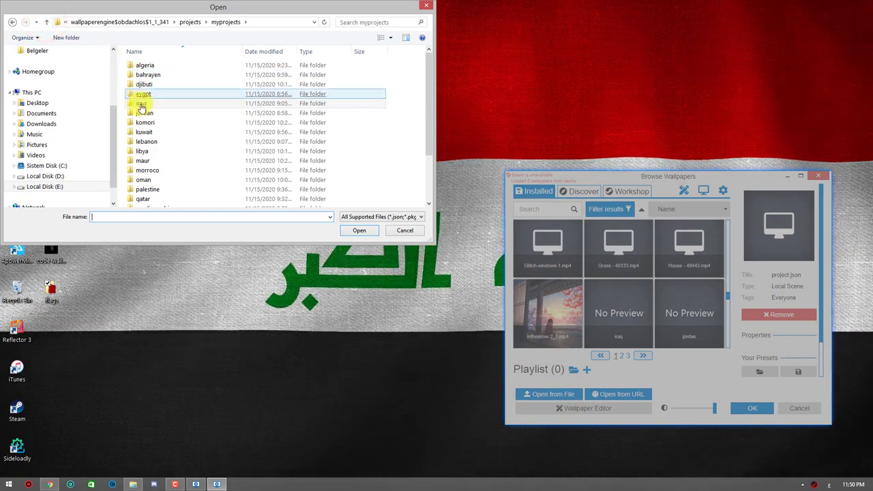
double_click(154, 104)
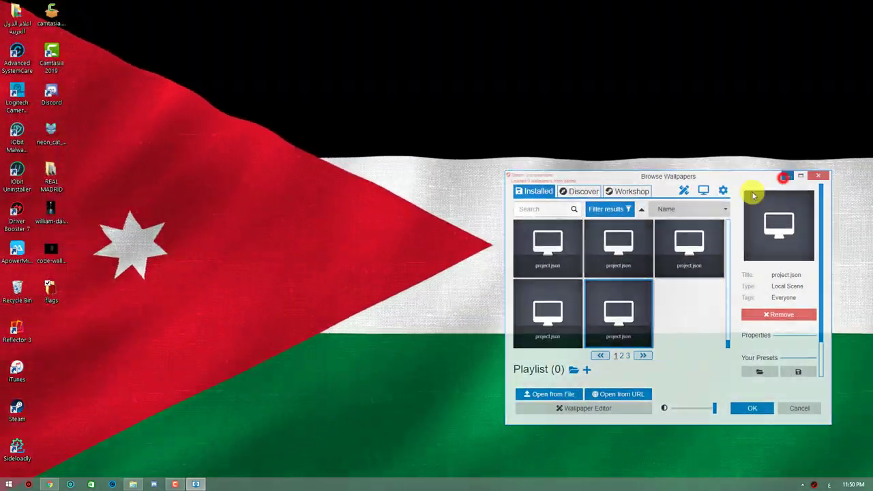
left_click(785, 177)
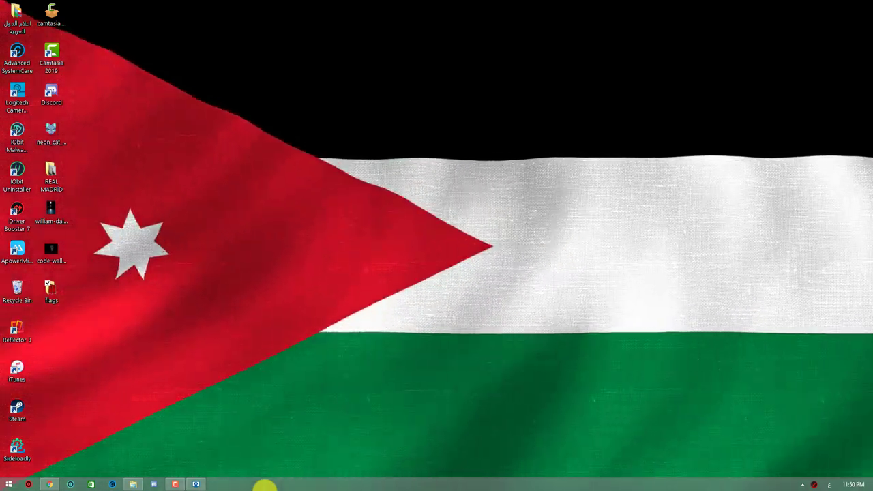
- Load project.json from the komori project folder as the wallpaper and minimise the browser to view it
left_click(202, 484)
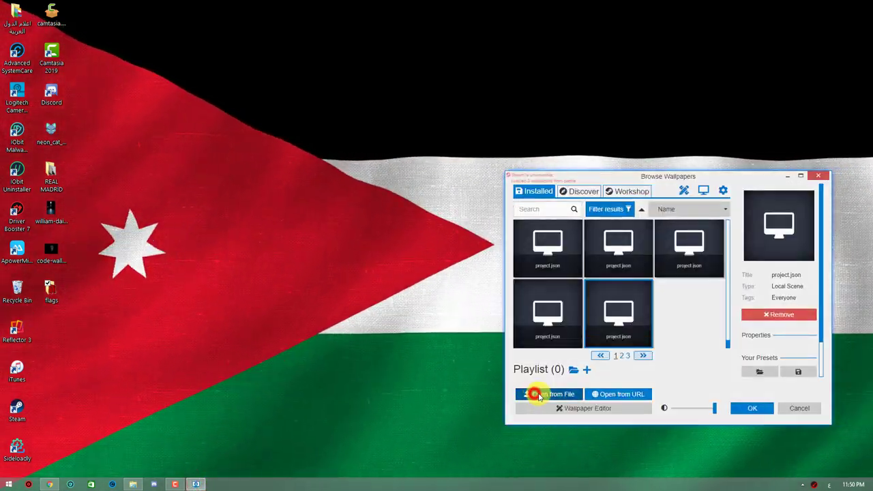
left_click(538, 396)
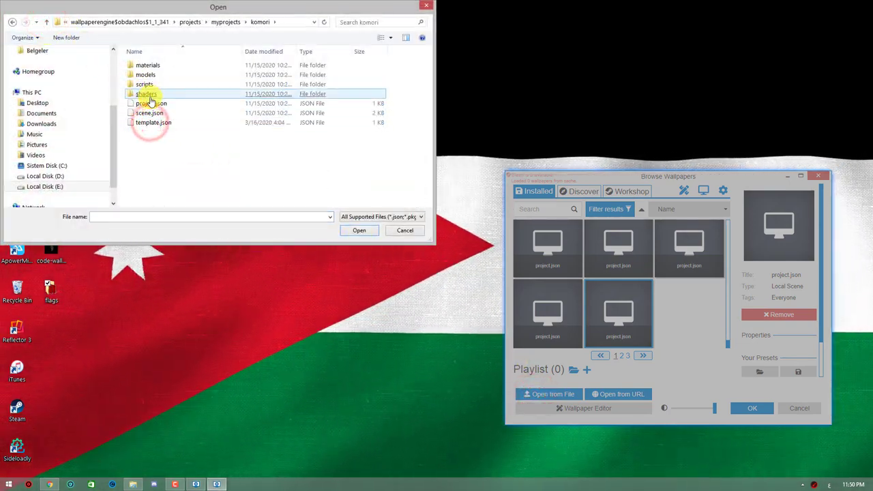
double_click(150, 103)
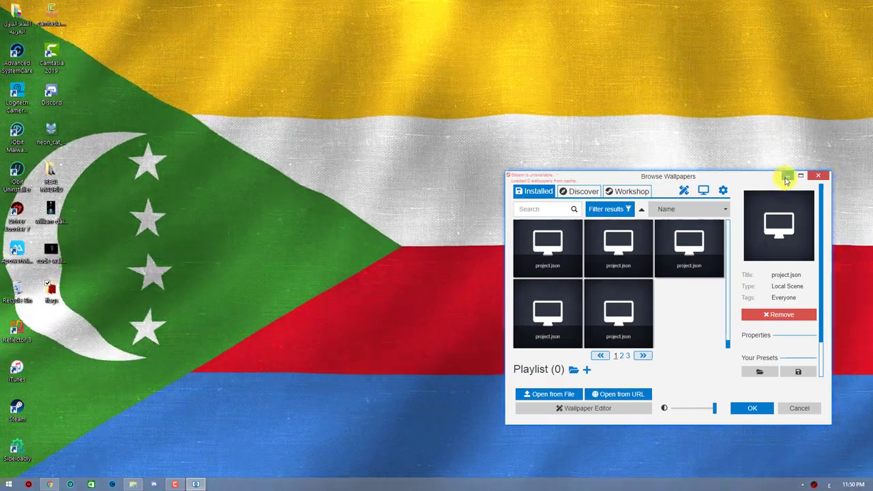
left_click(785, 177)
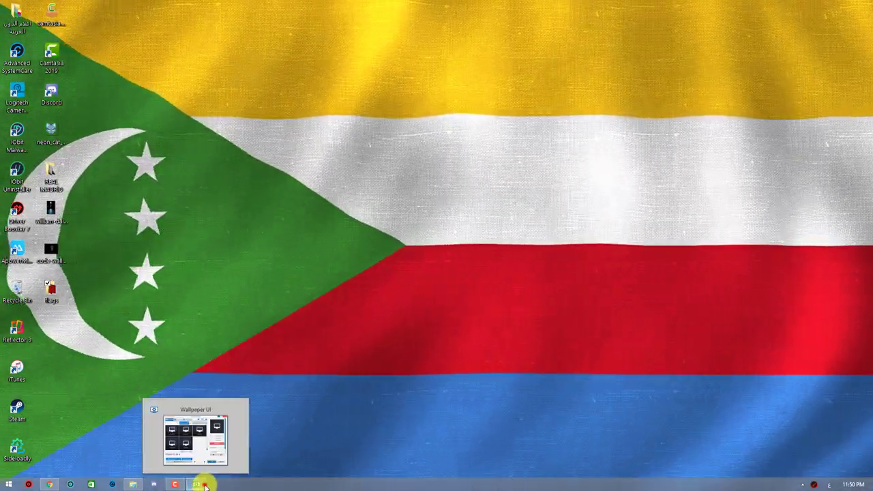
- Load project.json from the kuwait project folder as the wallpaper and minimise the browser to view it
left_click(202, 483)
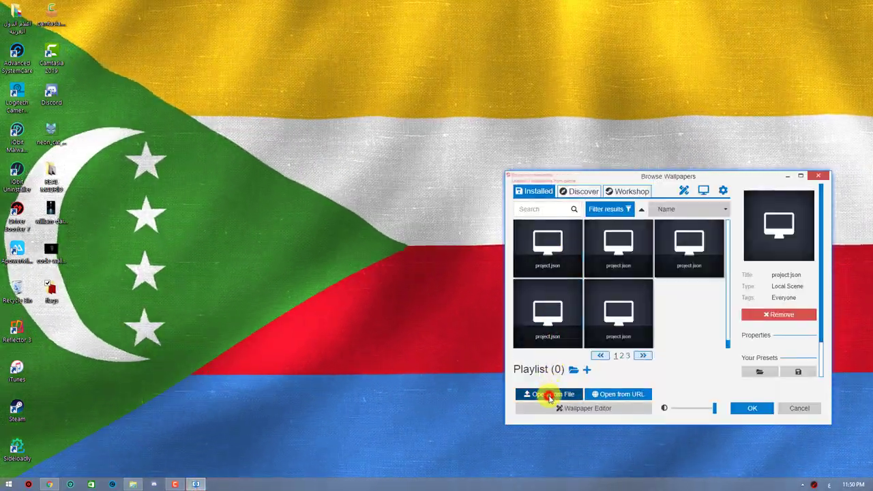
left_click(549, 394)
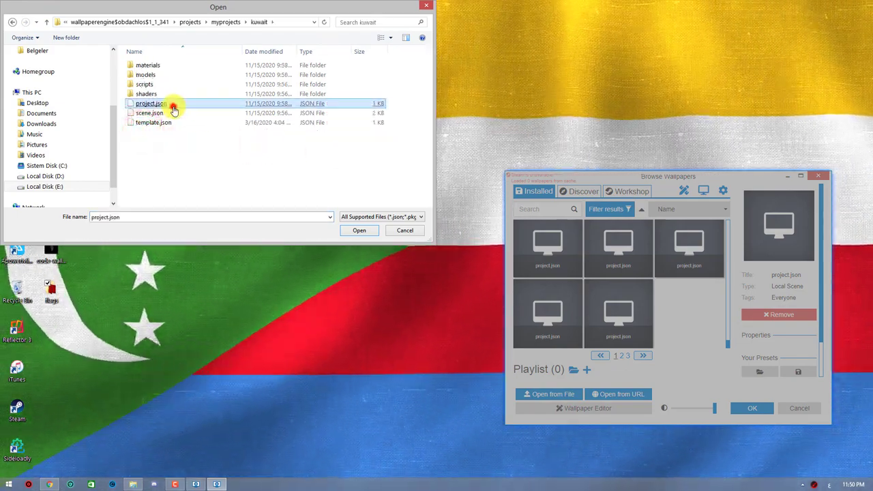
double_click(173, 109)
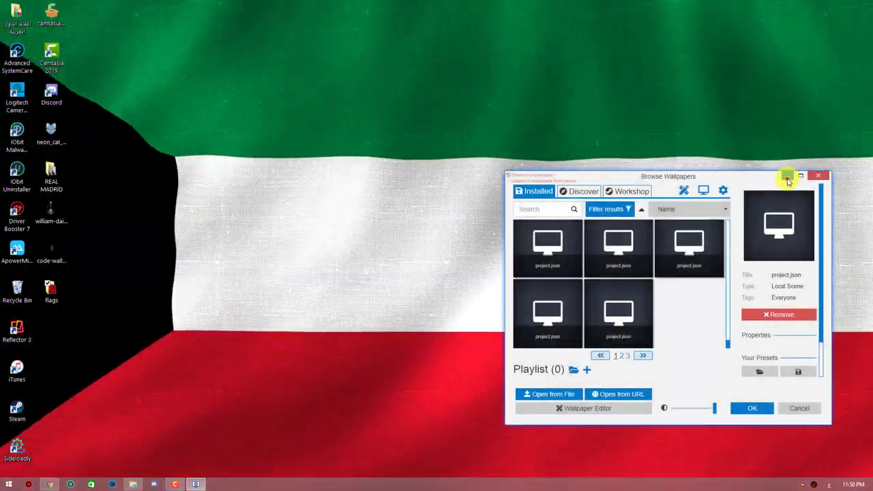
left_click(786, 177)
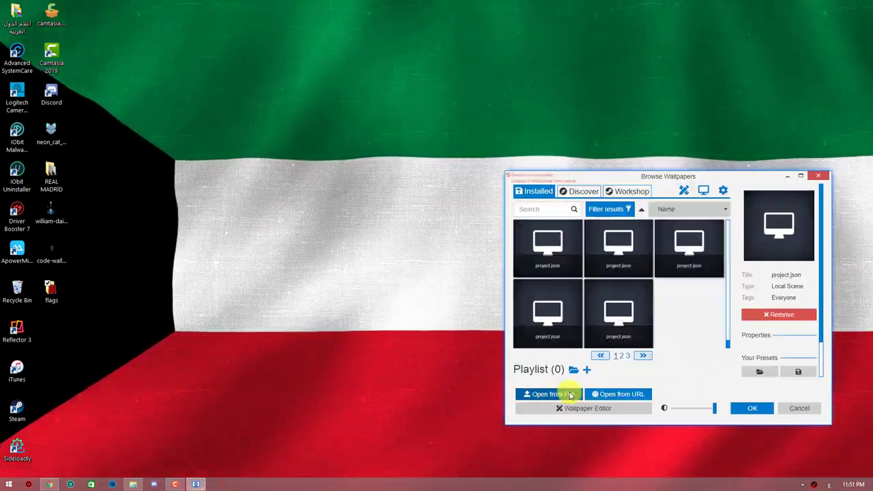
- Load the lebanon project as the wallpaper and view it on the desktop, and load project.json from the libya project folder
left_click(570, 394)
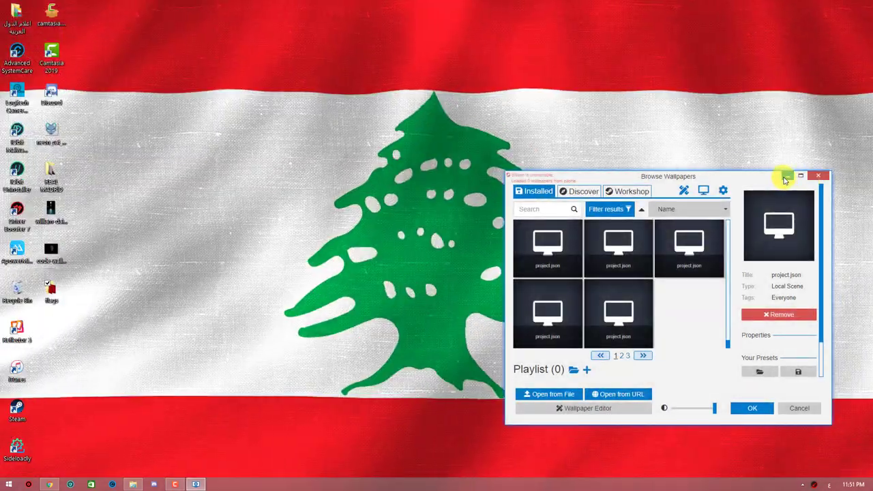
left_click(785, 176)
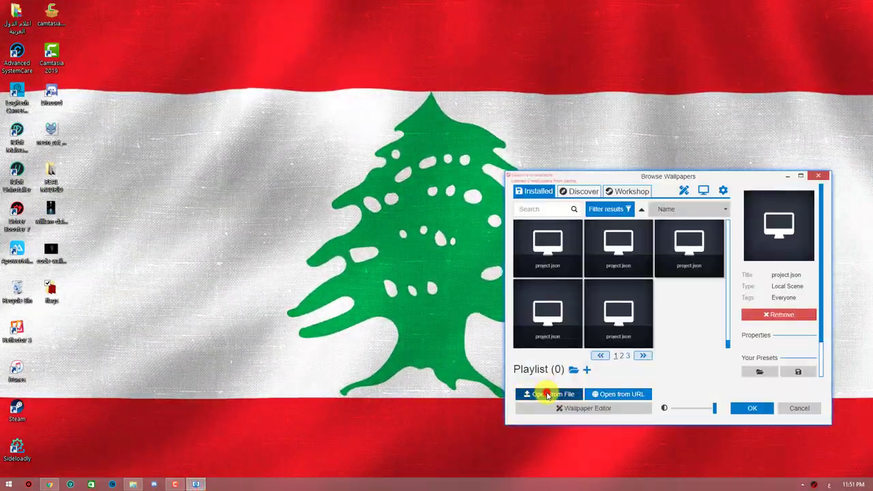
left_click(548, 394)
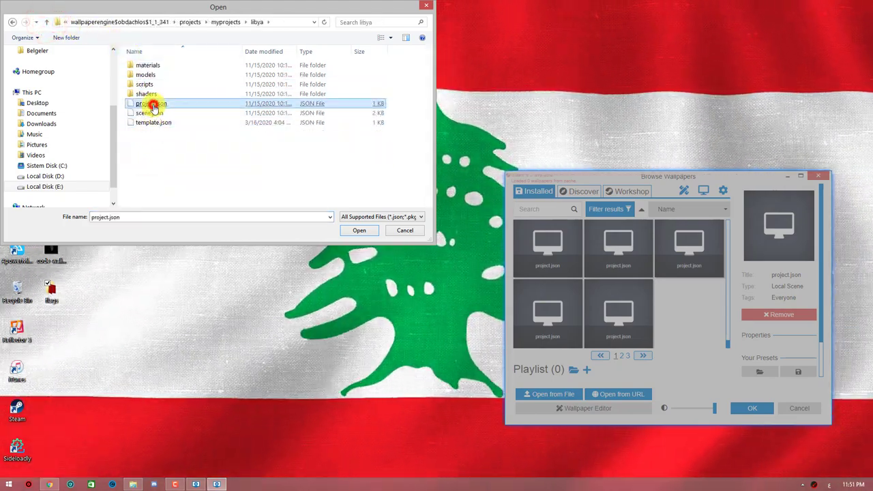
double_click(151, 103)
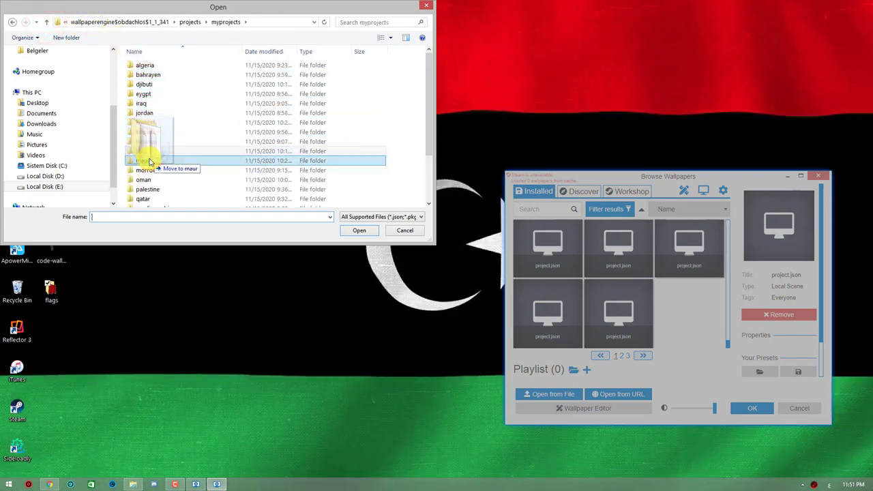
- Load project.json from the maur project folder as the wallpaper and minimise the browser to view it
left_click_drag(150, 154, 149, 164)
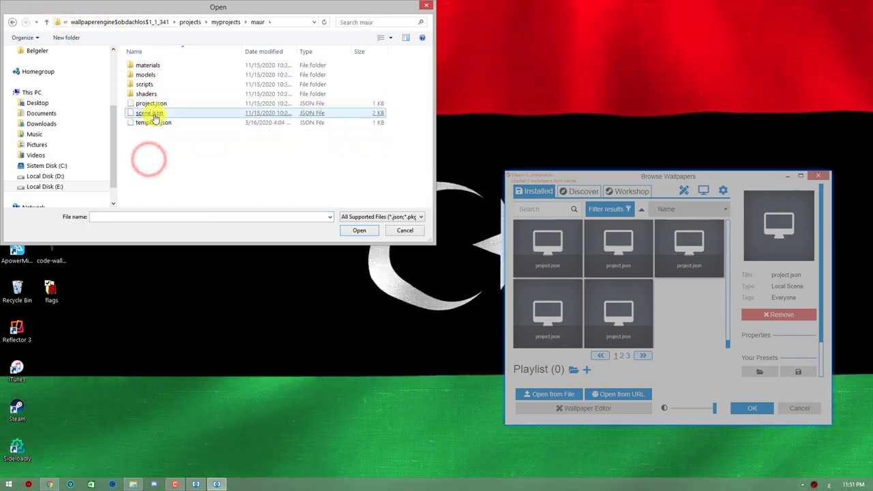
double_click(153, 113)
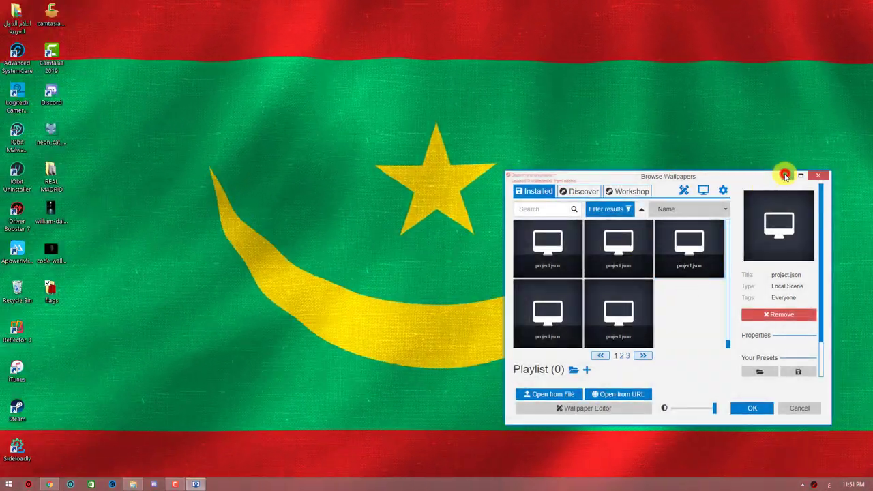
left_click(784, 176)
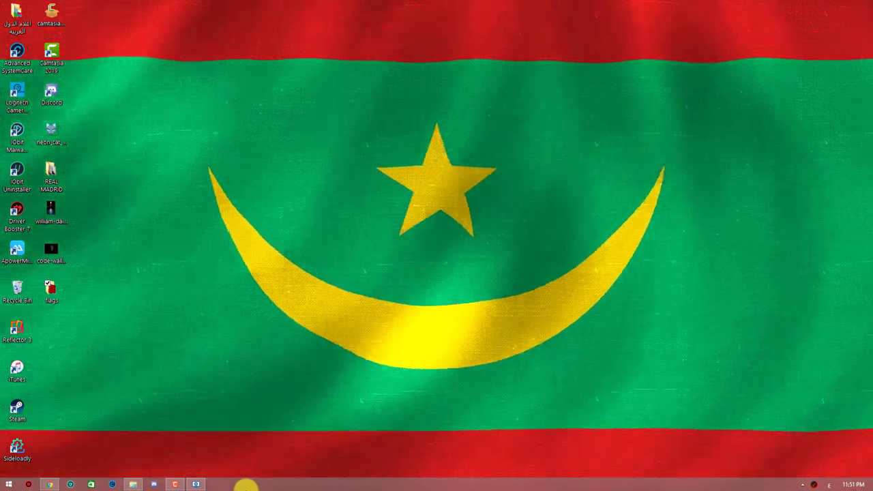
- Load project.json from the morroco project folder as the wallpaper and minimise the browser to view it
left_click(198, 483)
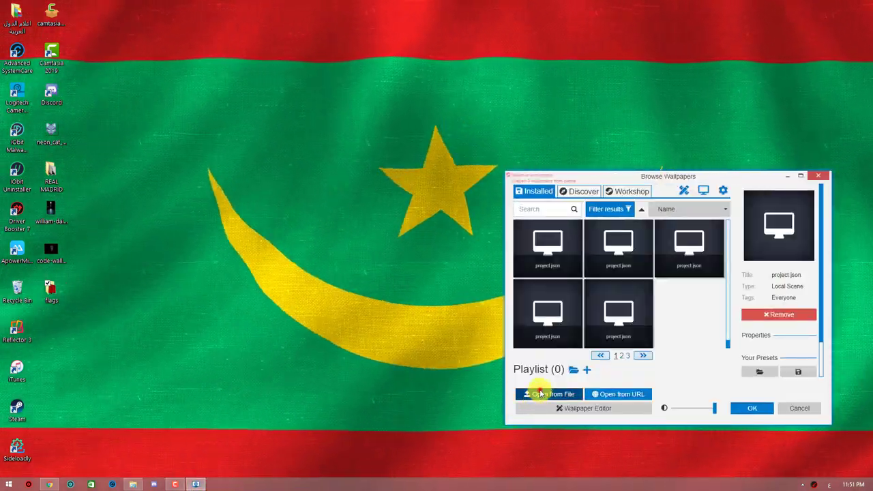
left_click(539, 394)
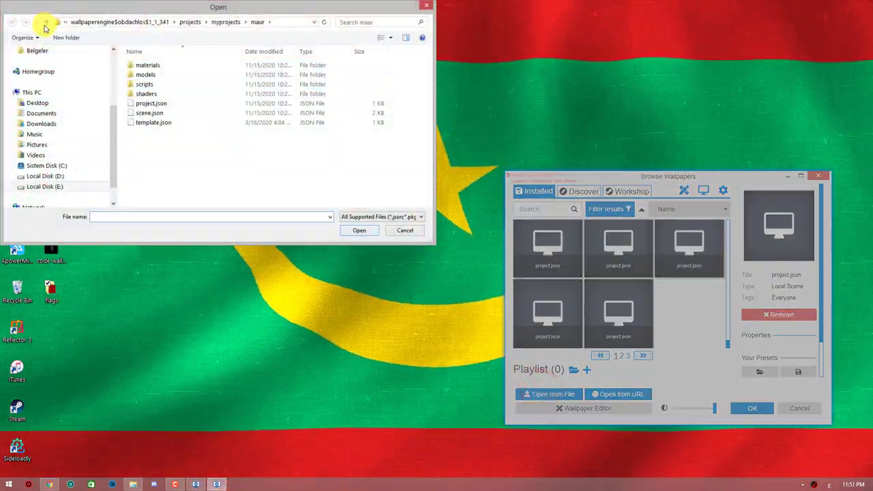
left_click(45, 23)
left_click(142, 172)
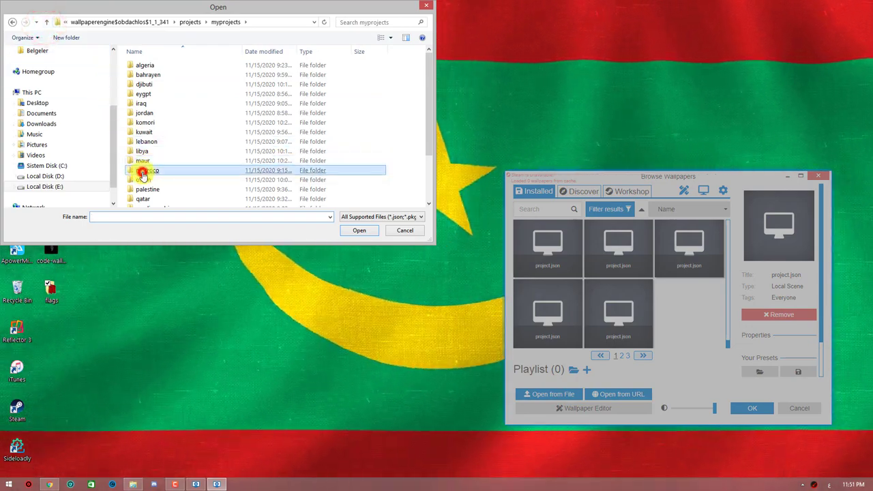
double_click(142, 172)
double_click(140, 103)
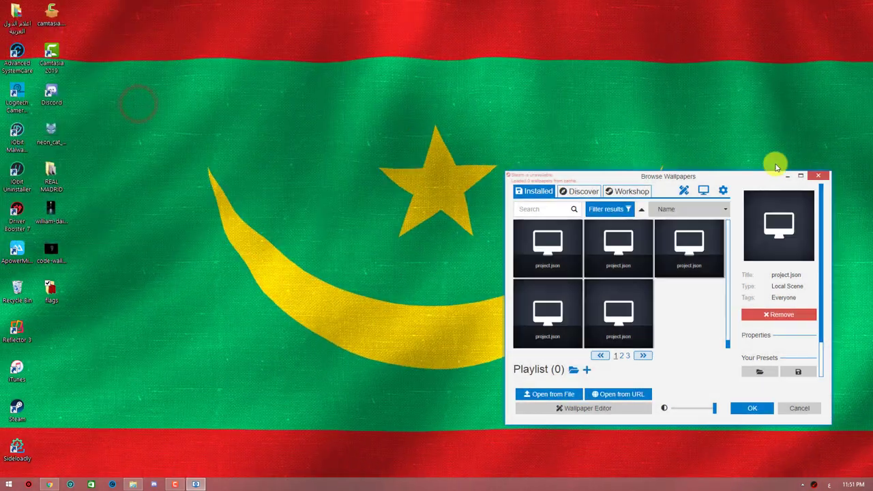
left_click(785, 177)
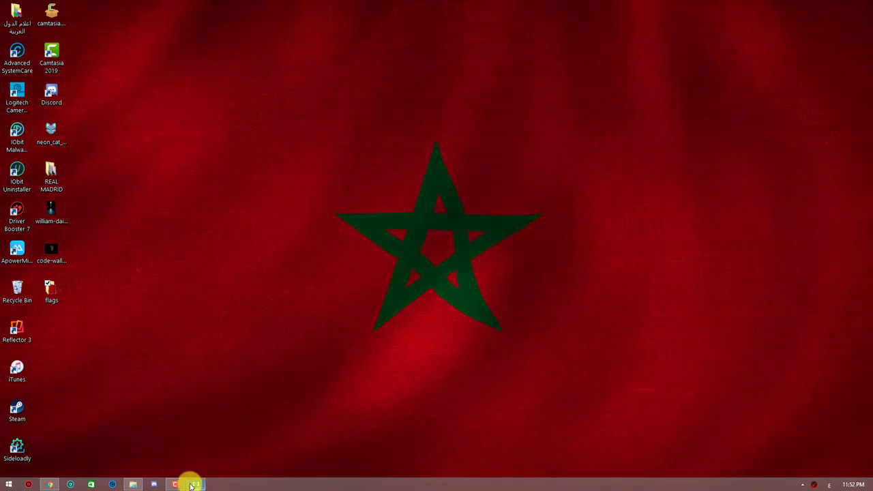
- Load project.json from the oman project folder as the wallpaper and minimise the browser to view it
left_click(195, 454)
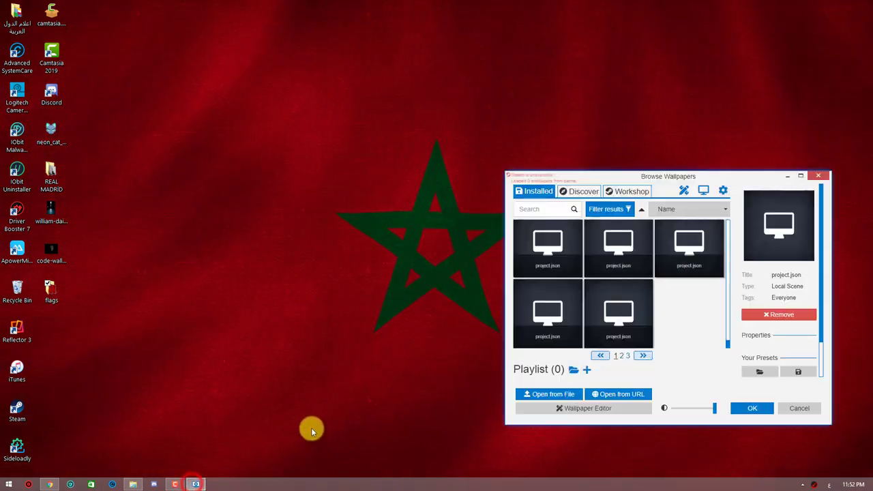
left_click(533, 394)
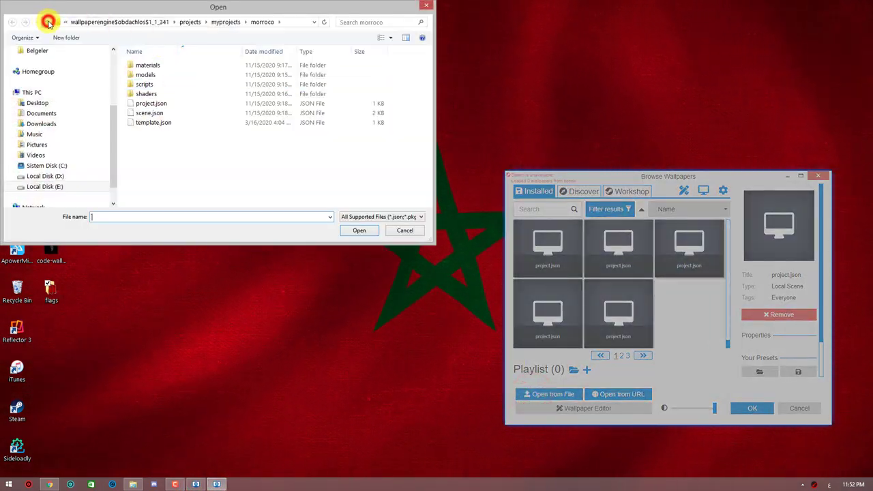
left_click(49, 22)
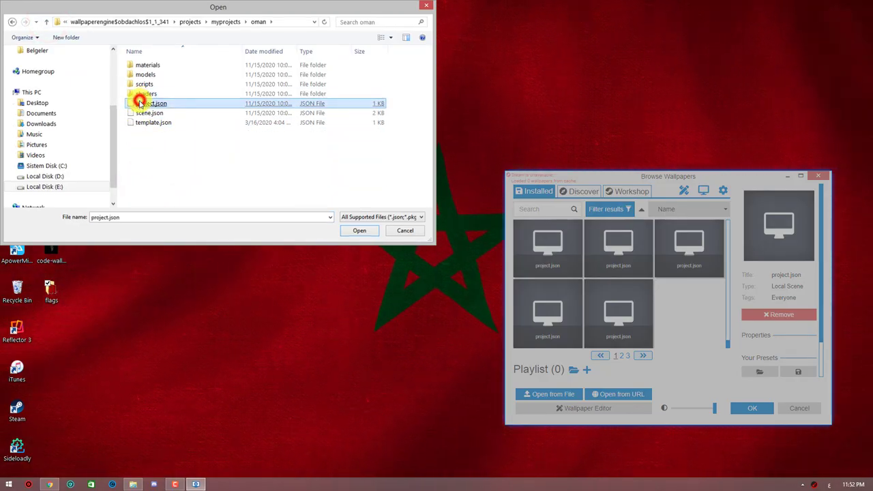
double_click(140, 102)
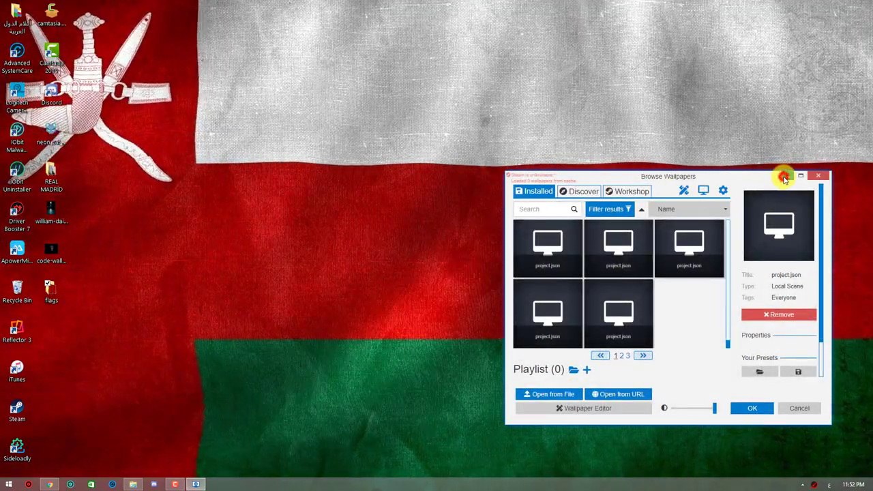
left_click(783, 177)
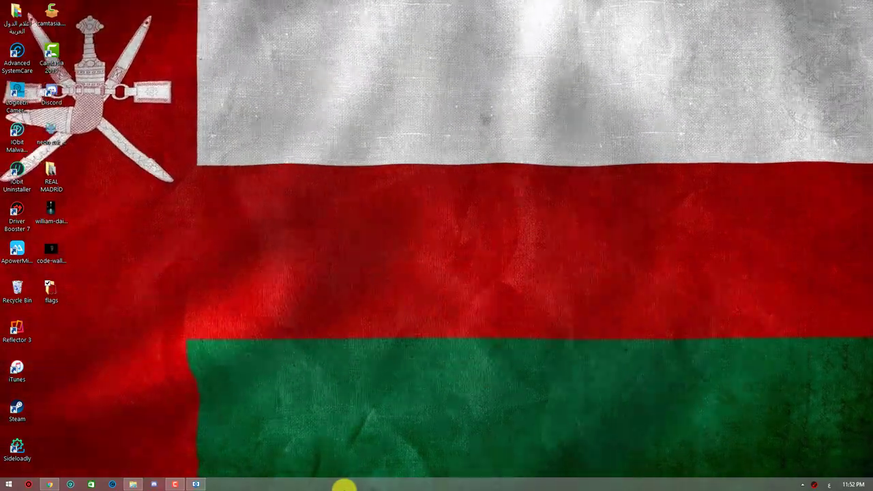
- Load project.json from the palestine project folder as the wallpaper and minimise the browser to view it
left_click(195, 484)
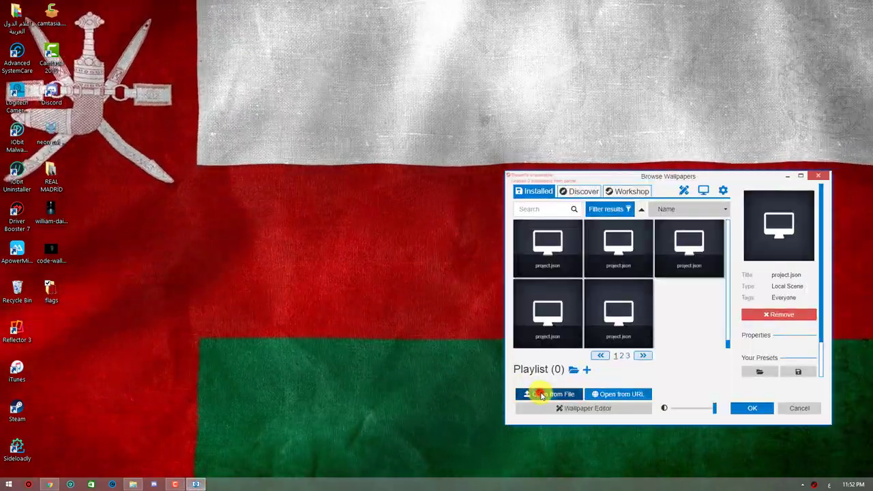
left_click(541, 394)
left_click(43, 21)
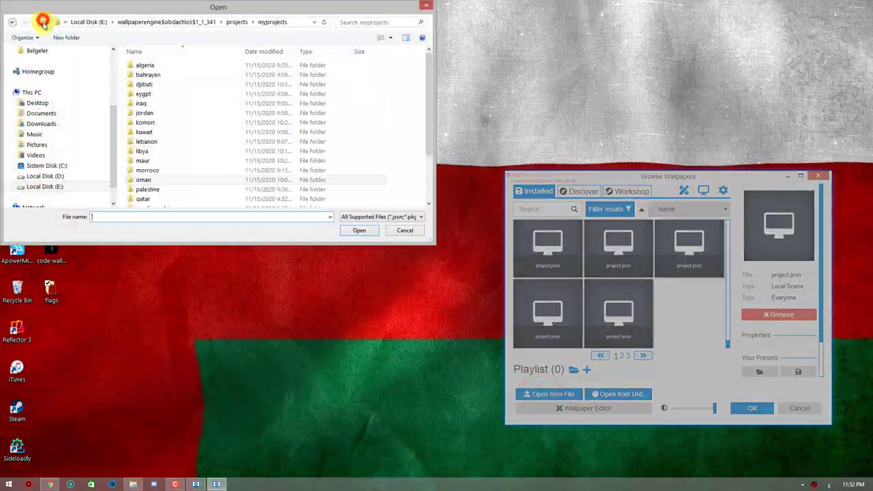
double_click(149, 189)
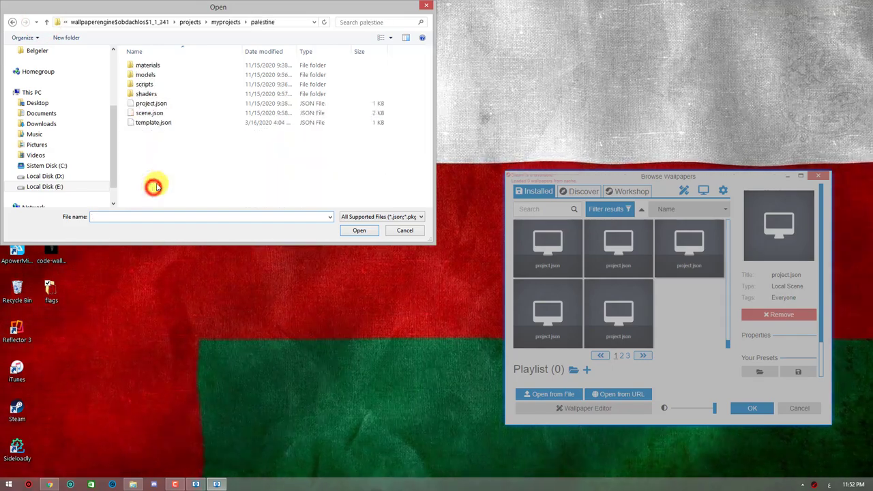
double_click(149, 103)
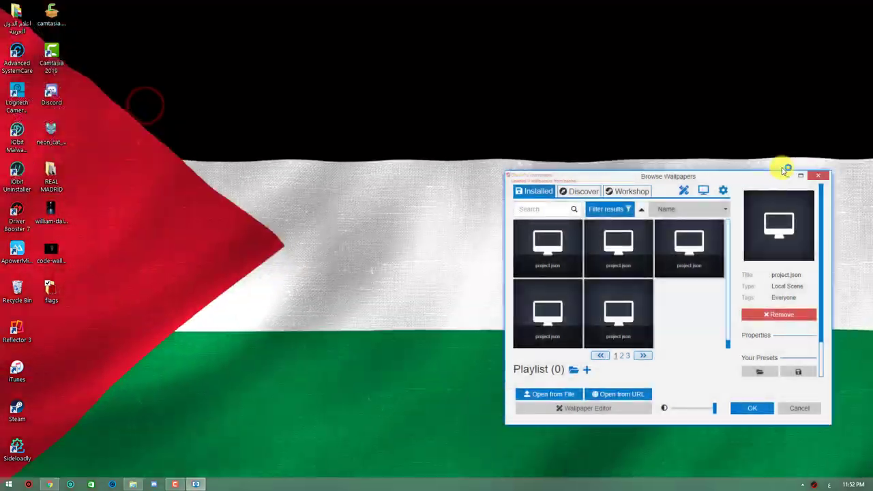
left_click(785, 173)
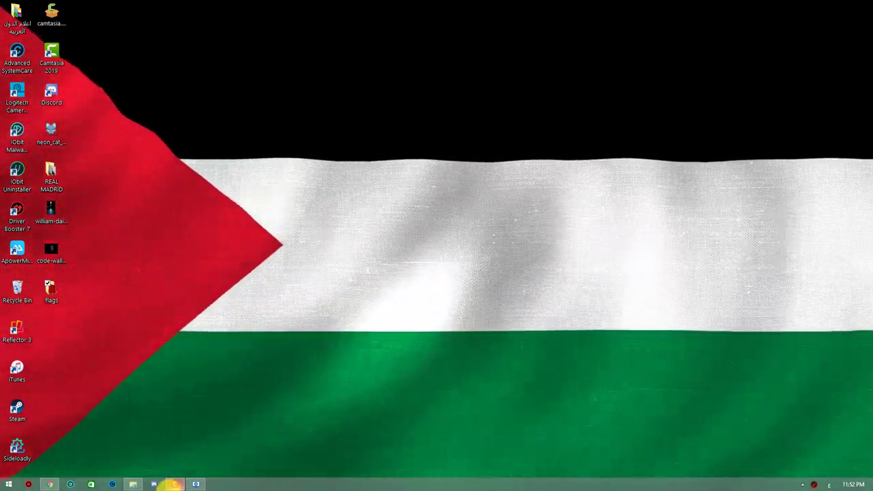
- Load project.json from the qatar project folder as the wallpaper and minimise the browser to view it
left_click(174, 484)
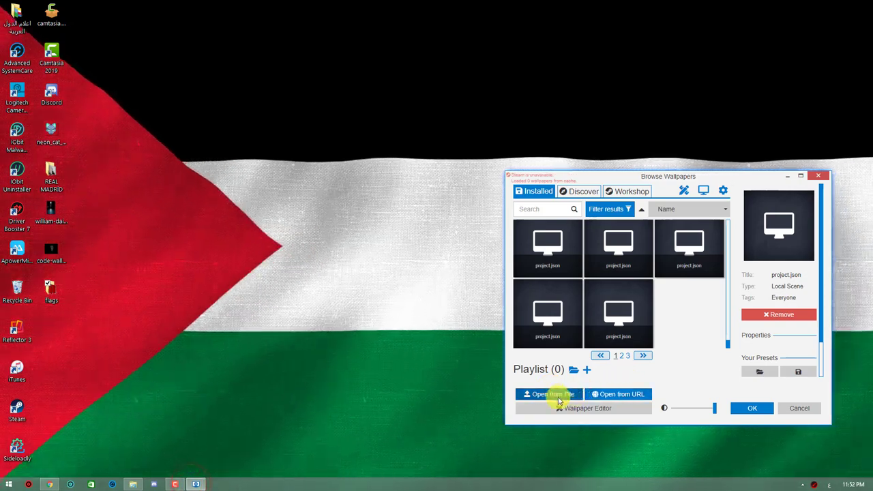
left_click(556, 396)
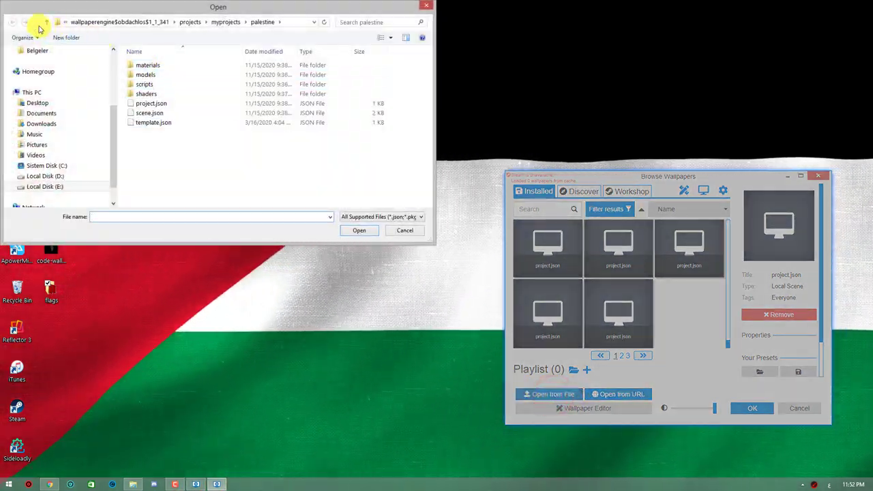
left_click(48, 22)
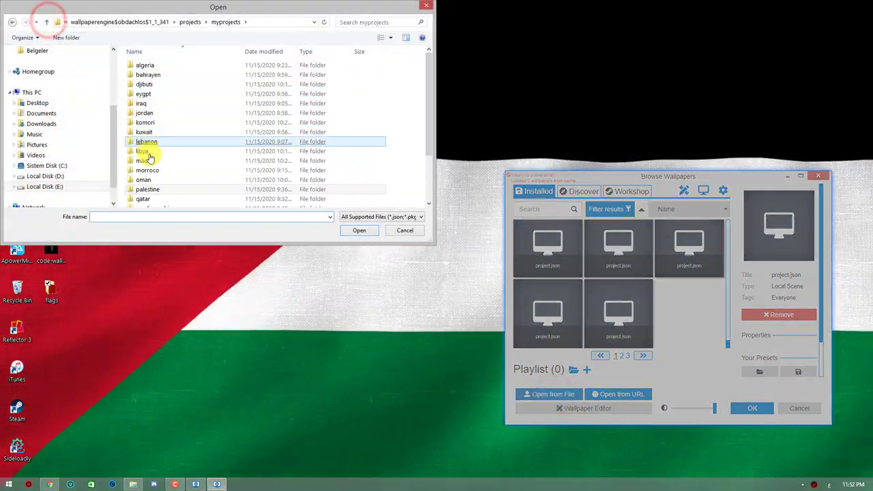
double_click(144, 199)
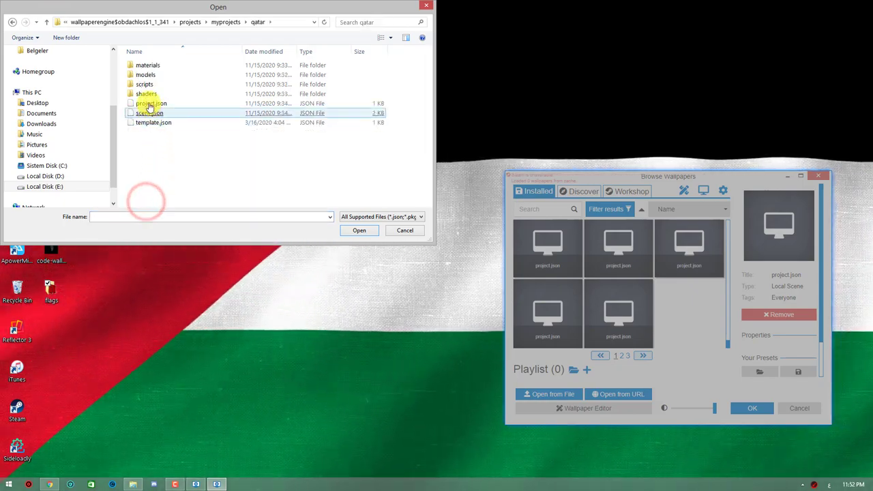
double_click(150, 105)
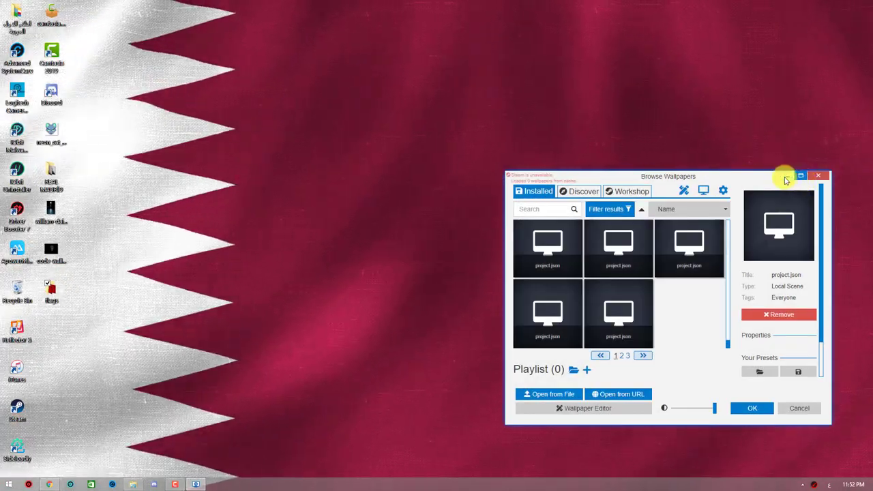
left_click(785, 176)
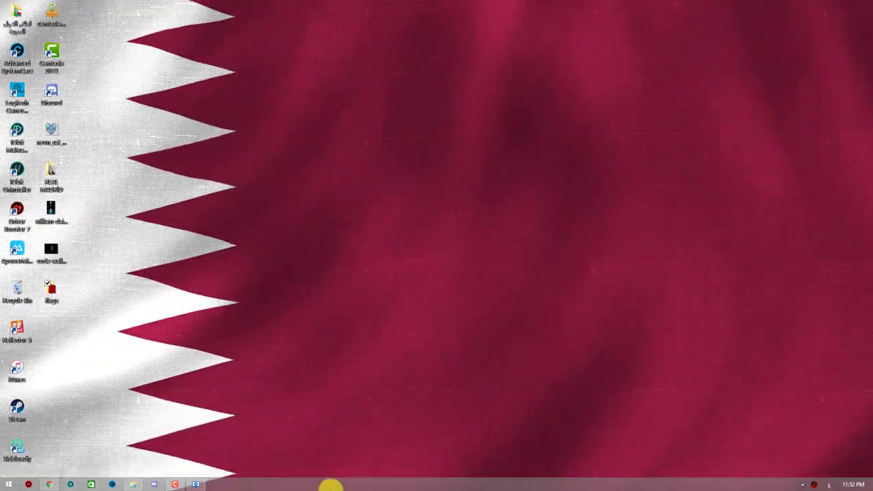
- Load project.json from the saudia_arabia project folder as the wallpaper and minimise the browser to view it
left_click(197, 484)
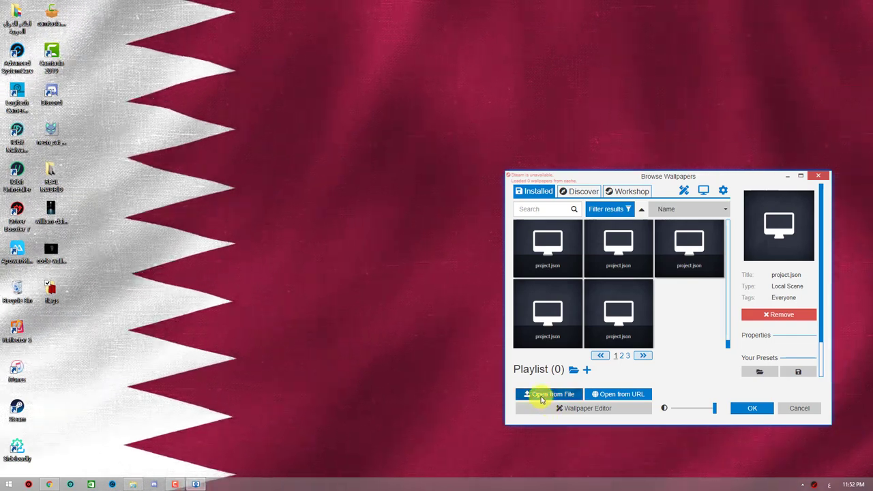
left_click(539, 396)
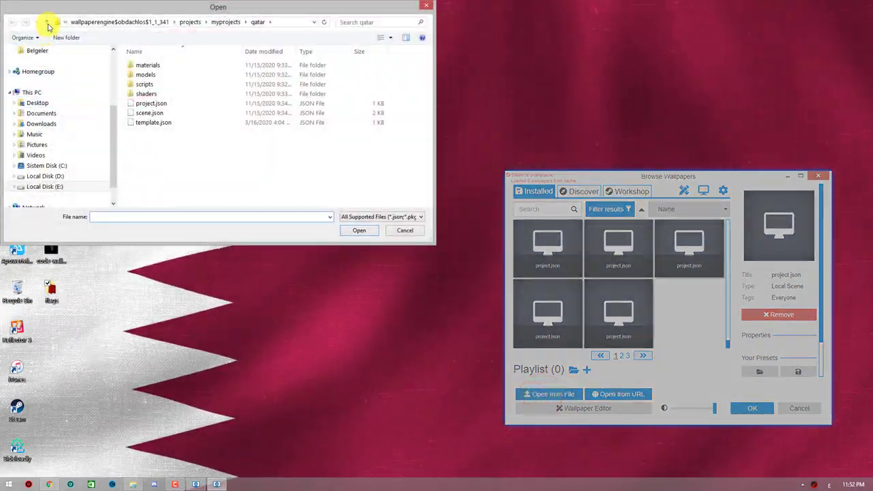
left_click(47, 23)
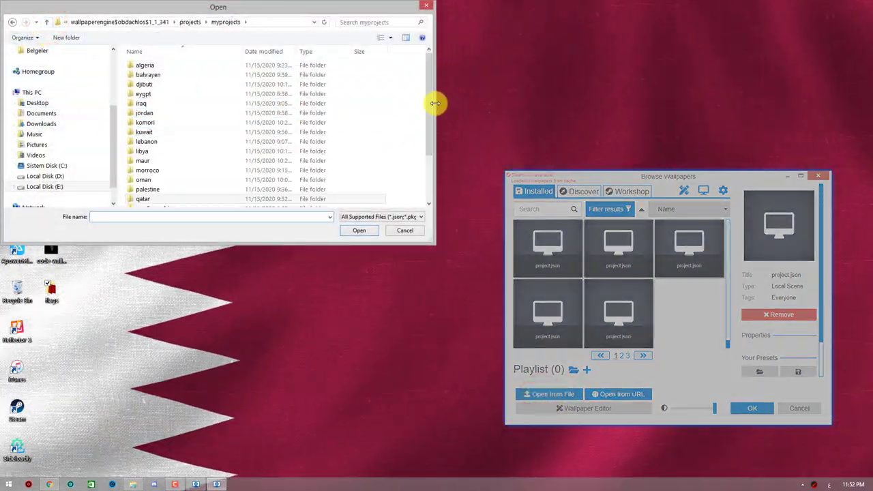
left_click_drag(429, 101, 429, 141)
double_click(183, 143)
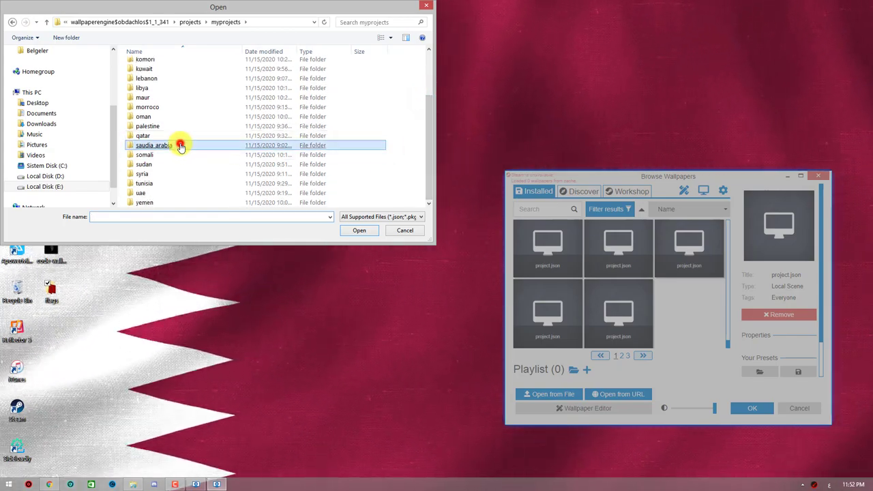
double_click(154, 110)
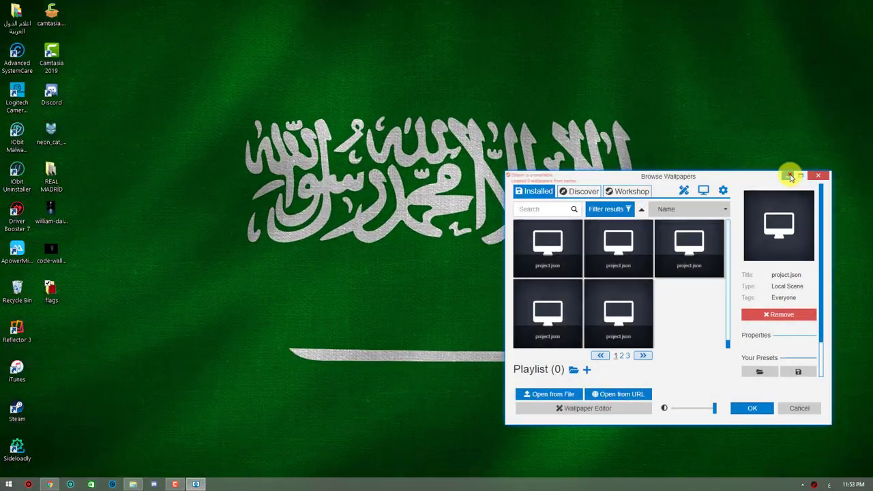
left_click(789, 177)
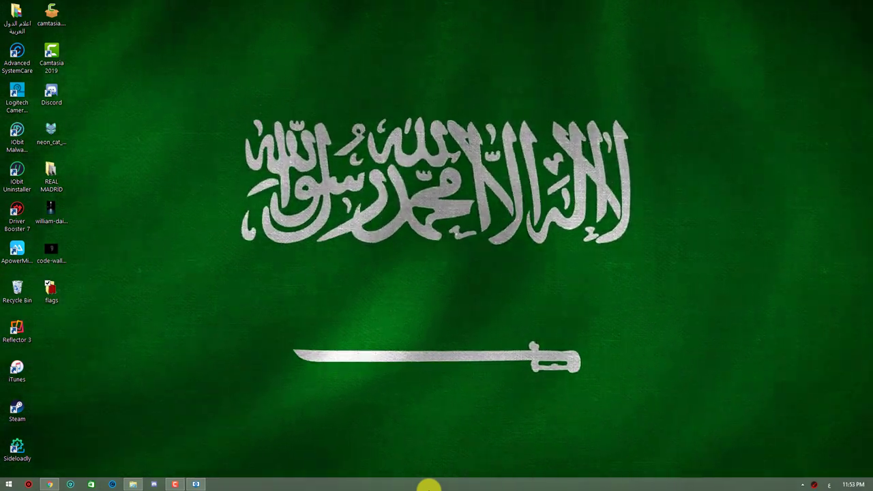
- Load project.json from the somali project folder as the wallpaper and minimise the browser to view it
left_click(197, 484)
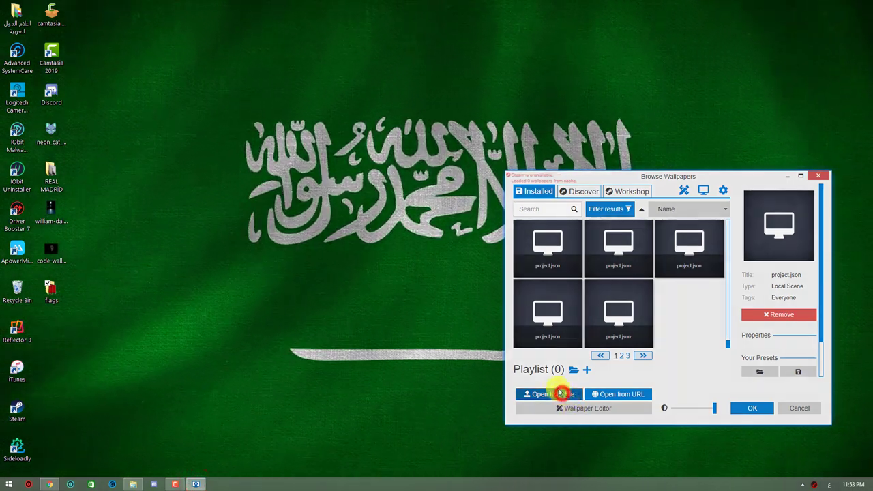
left_click(560, 394)
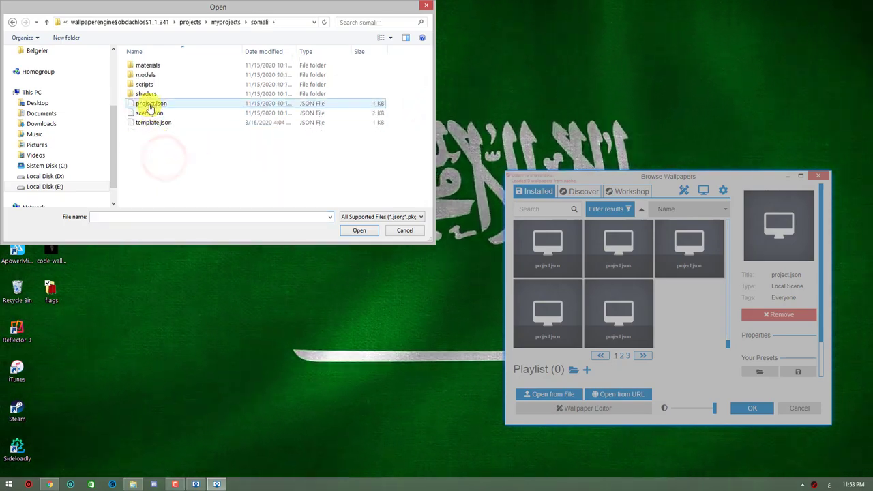
double_click(150, 104)
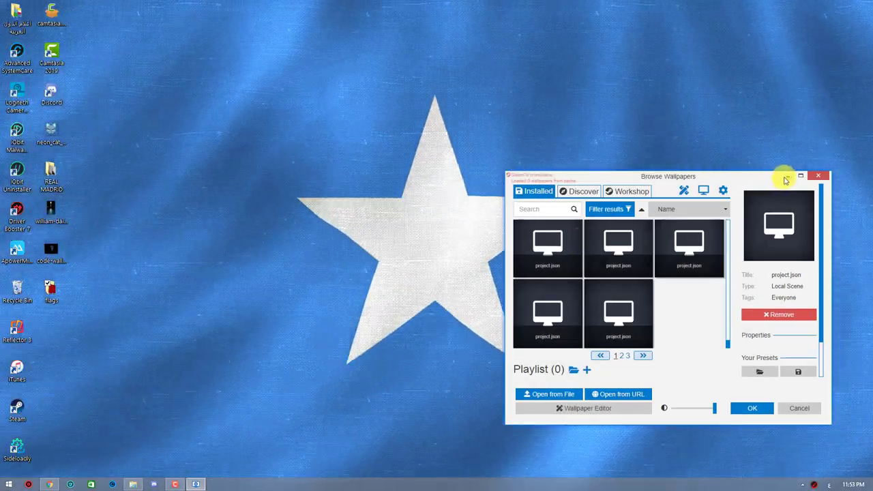
left_click(784, 176)
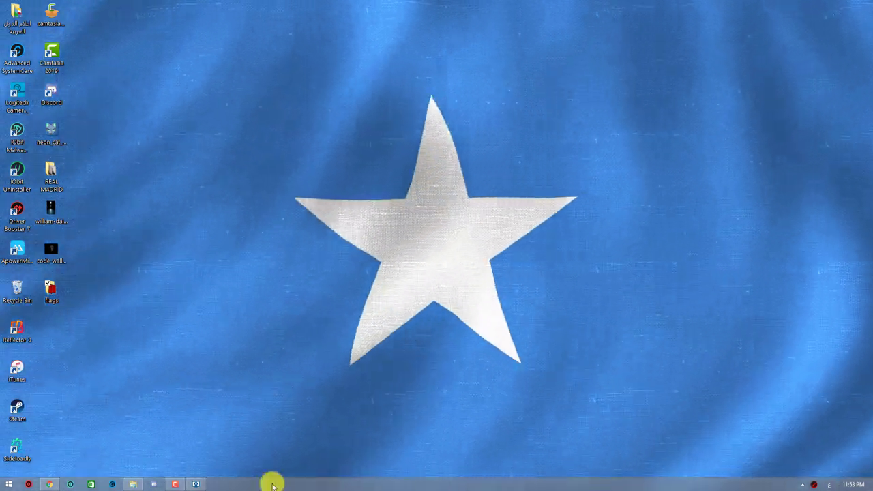
- Load project.json from the sudan project folder as the wallpaper and minimise the browser to view it
left_click(195, 484)
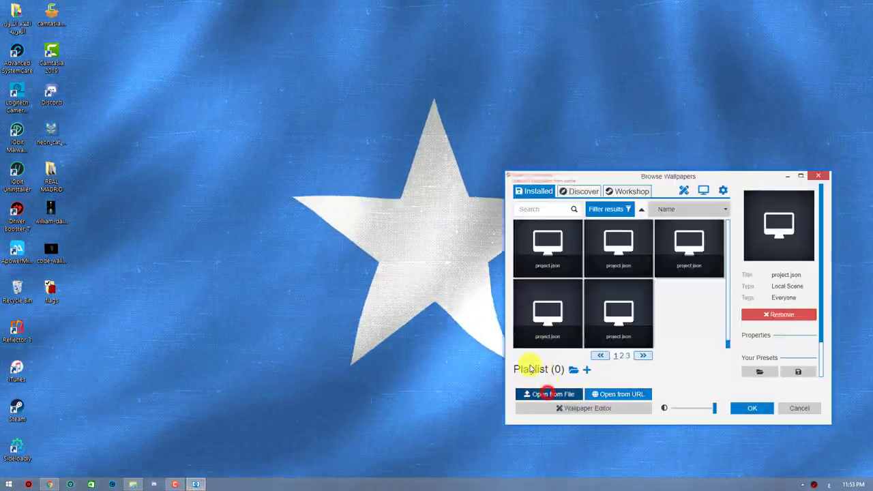
left_click(545, 394)
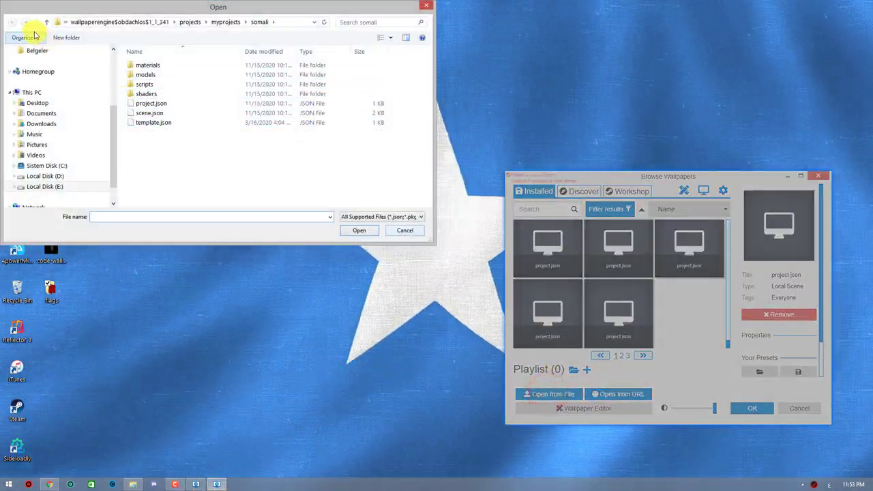
left_click(48, 22)
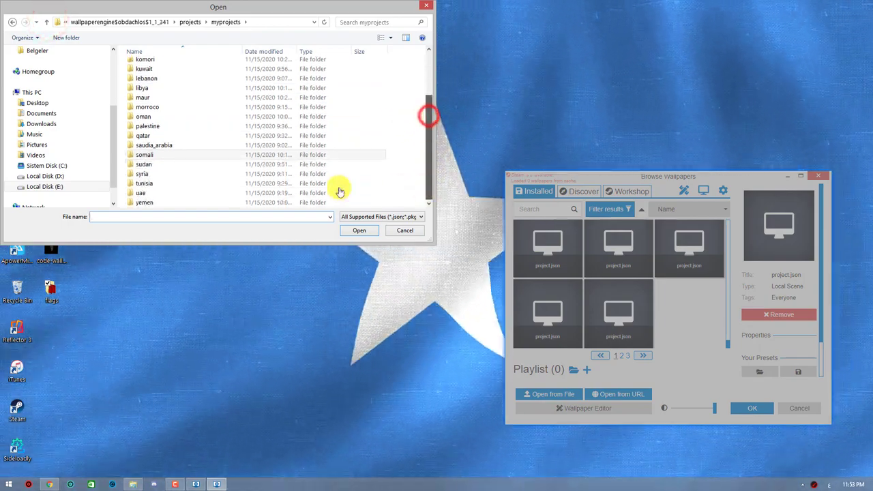
double_click(144, 165)
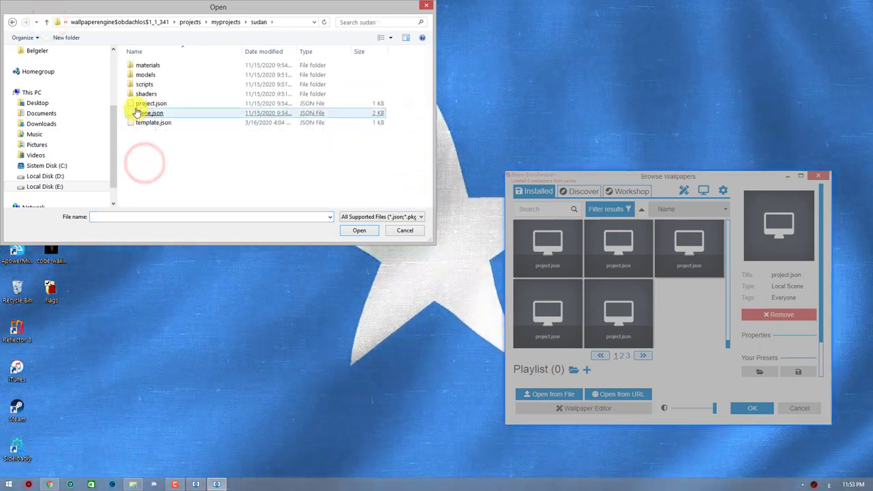
double_click(137, 103)
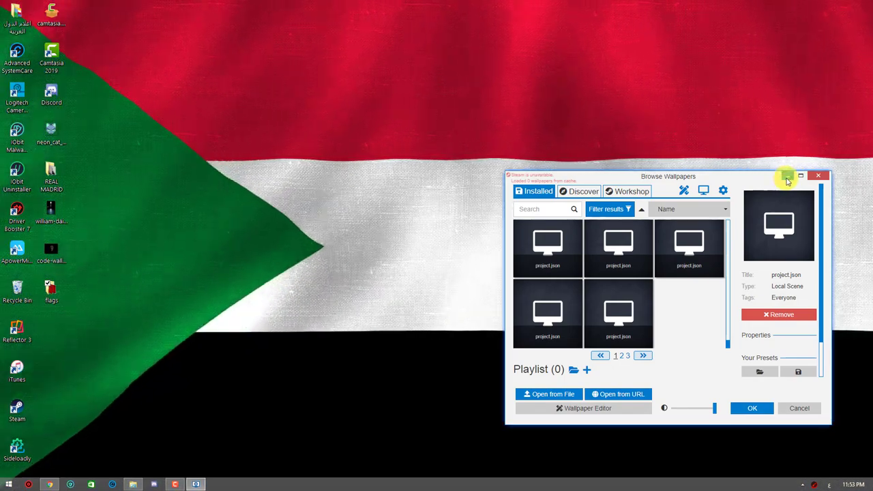
left_click(785, 176)
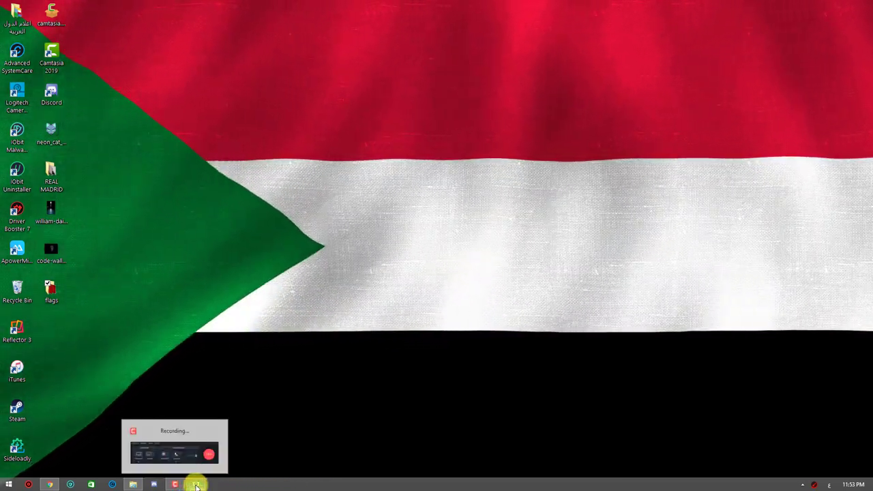
- Load project.json from the syria project folder as the wallpaper and minimise the browser to view it
left_click(196, 484)
left_click(535, 394)
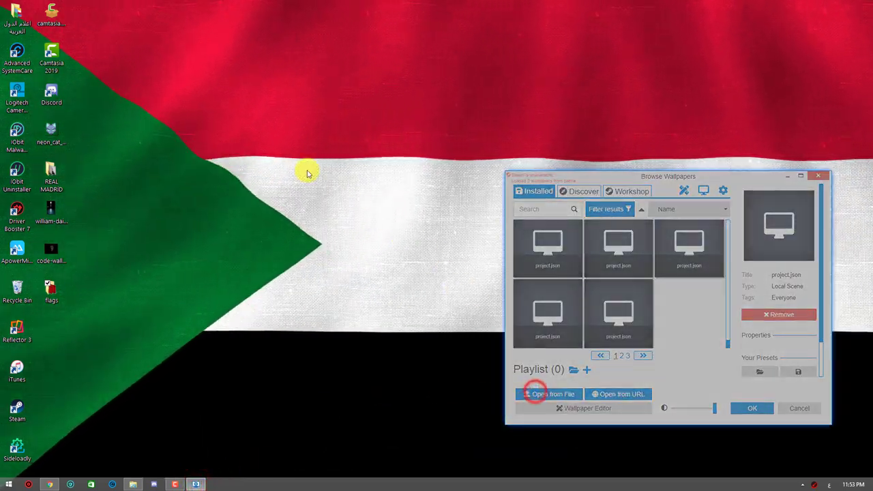
left_click(45, 22)
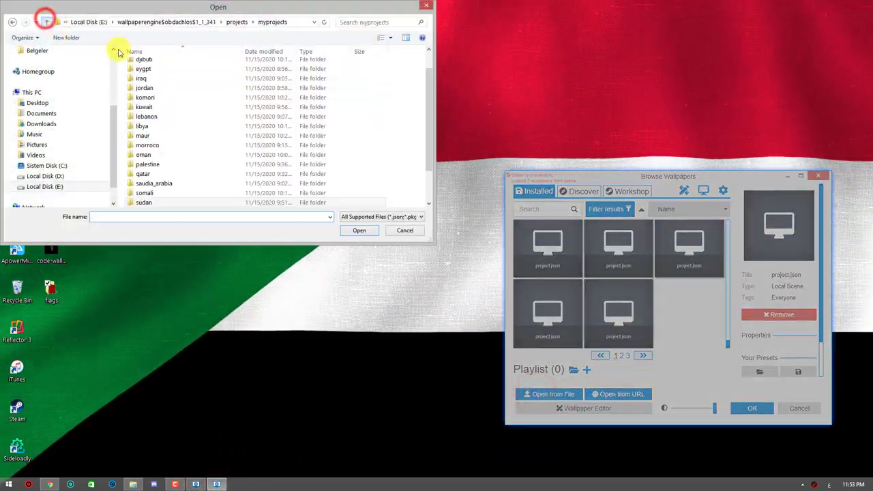
scroll(427, 106, "down", 2)
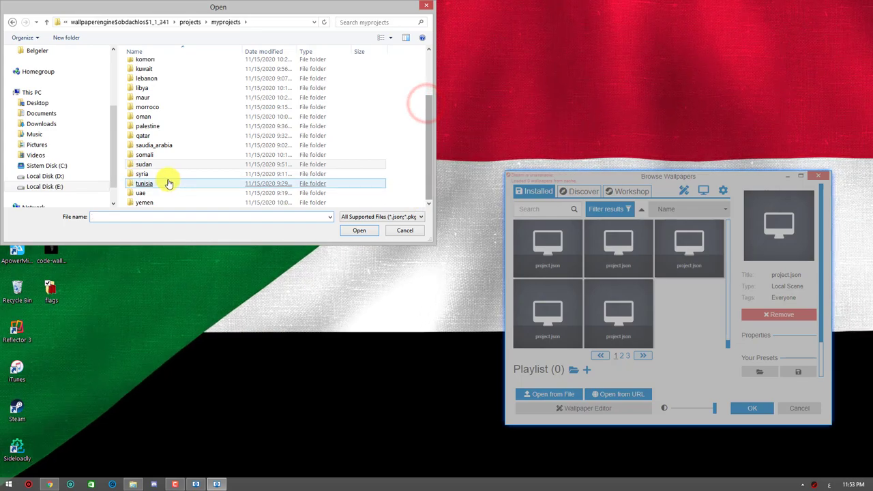
double_click(160, 174)
double_click(139, 106)
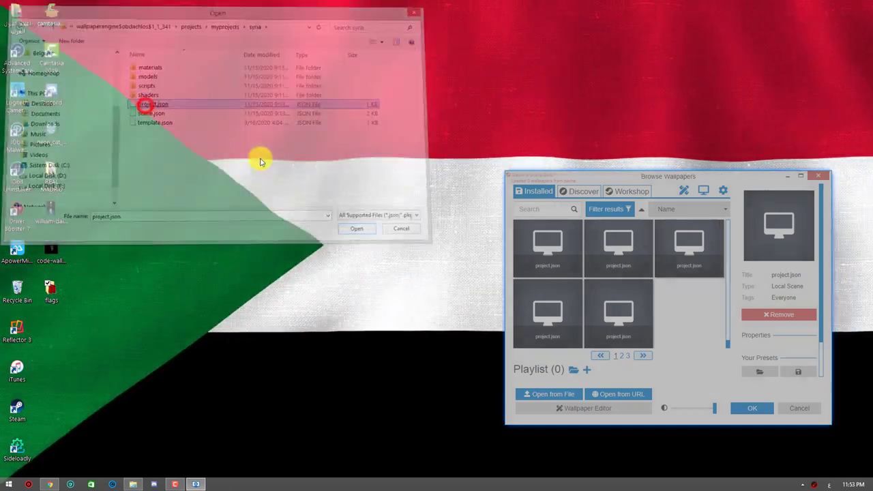
left_click(787, 177)
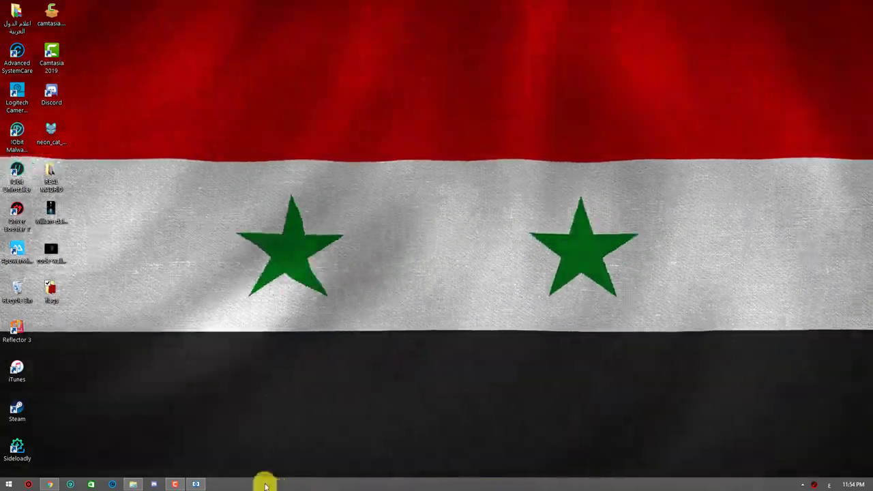
- Load project.json from the tunisia project folder as the wallpaper and minimise the browser to view it
left_click(196, 485)
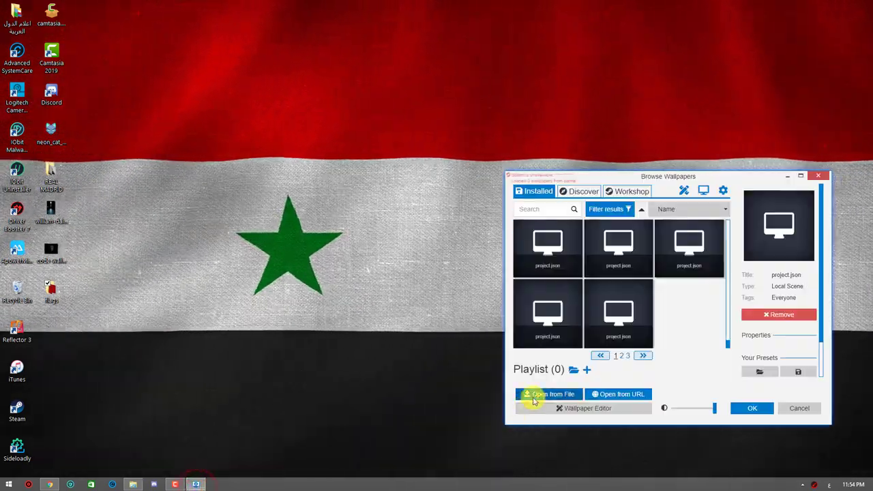
left_click(533, 395)
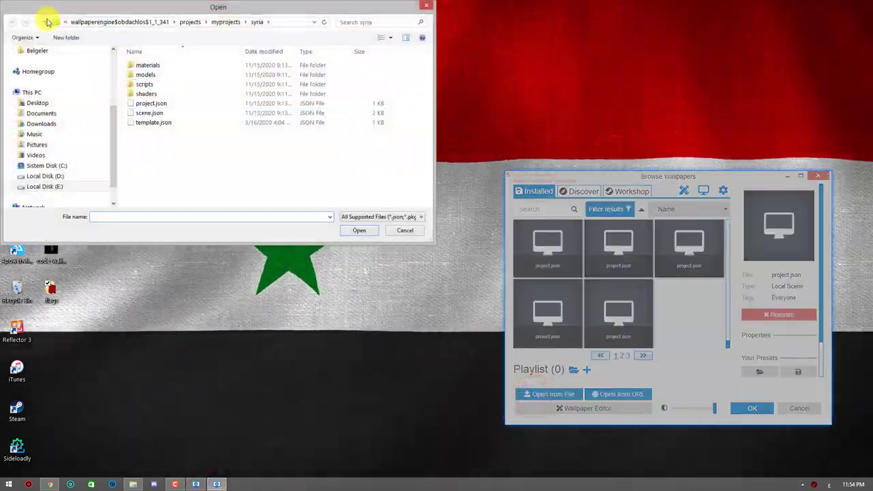
left_click(47, 21)
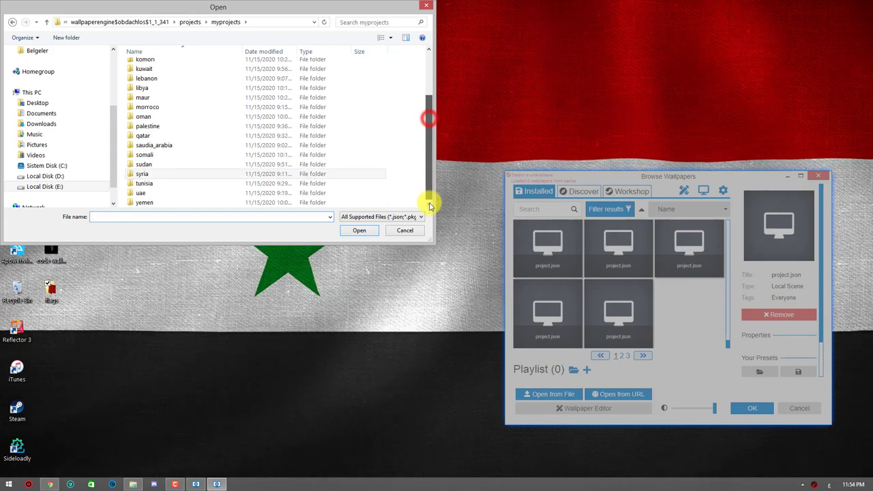
double_click(144, 184)
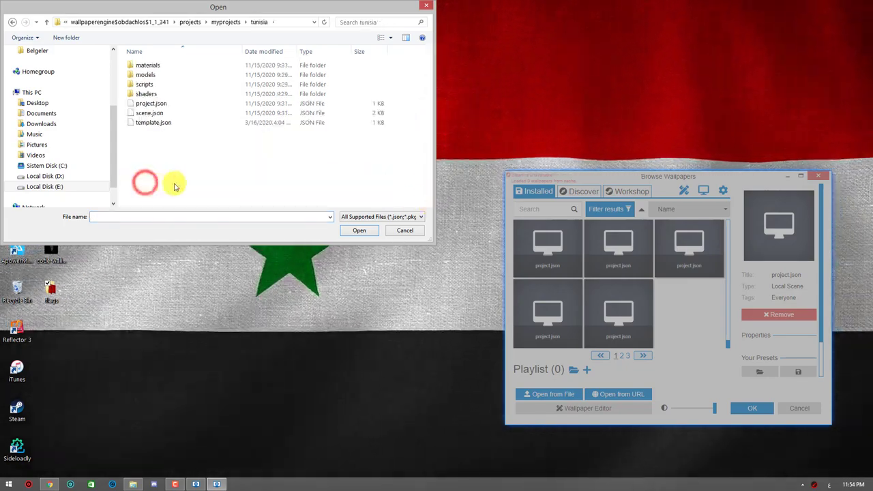
double_click(151, 104)
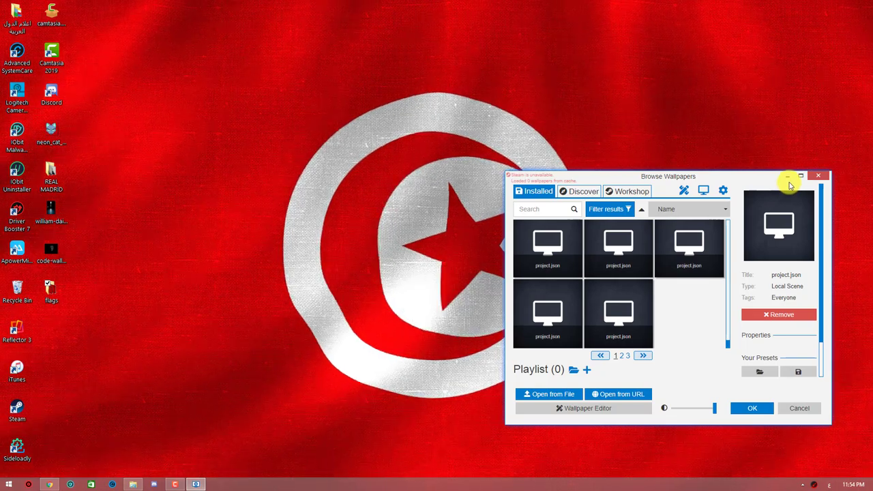
left_click(789, 179)
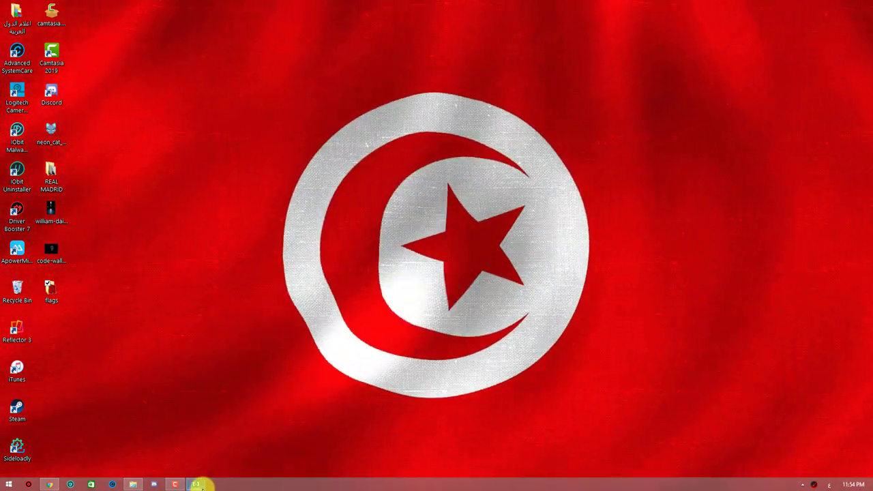
- Load project.json from the uae project folder as the wallpaper and minimise the browser to view it
mouse_move(197, 484)
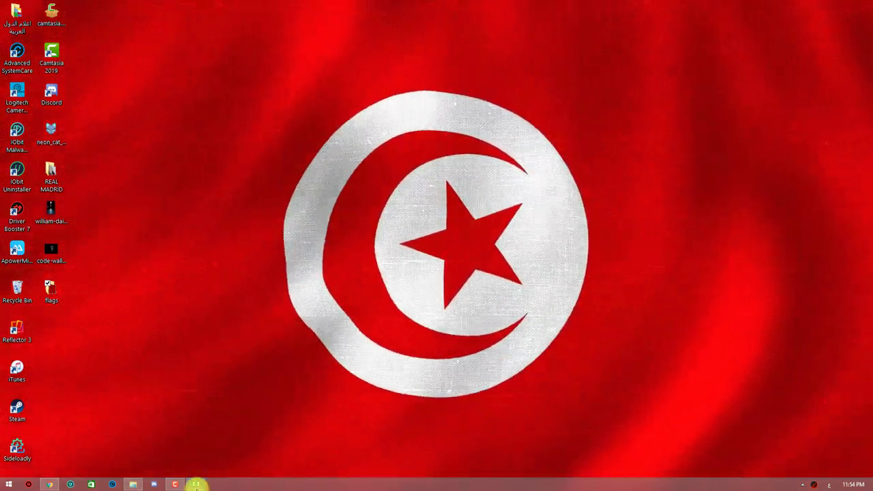
left_click(220, 461)
left_click(536, 393)
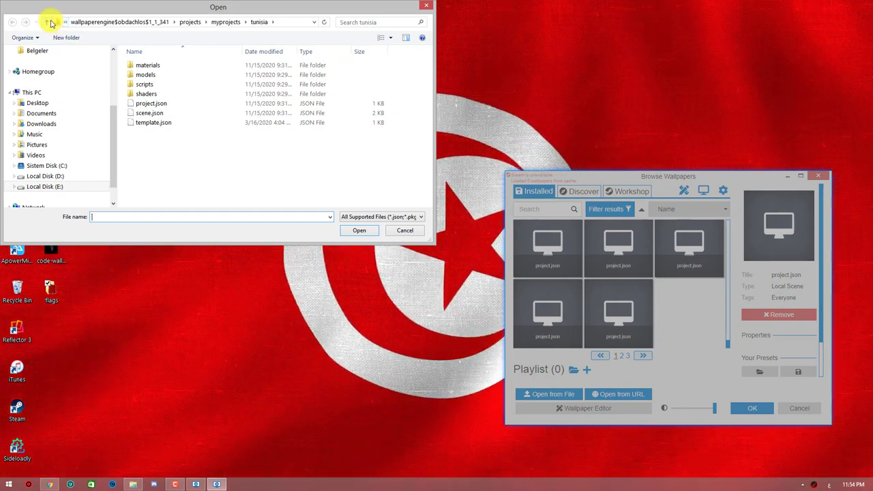
left_click(46, 22)
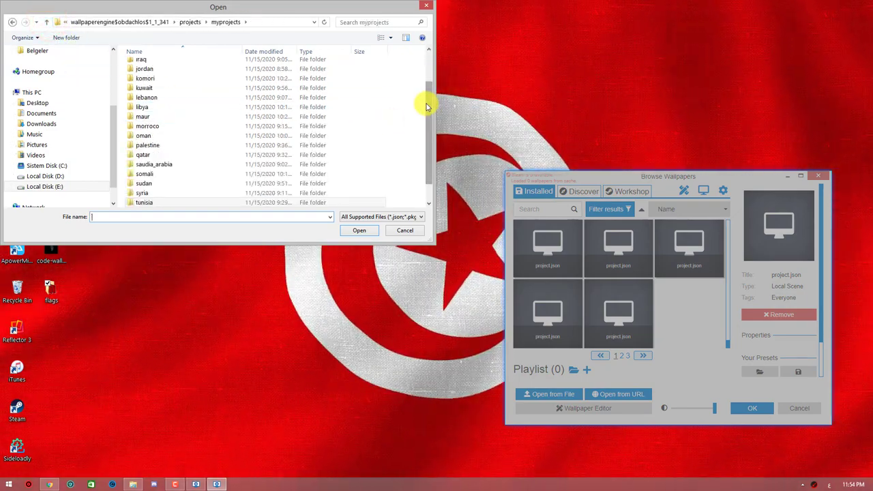
left_click_drag(429, 107, 296, 189)
double_click(166, 192)
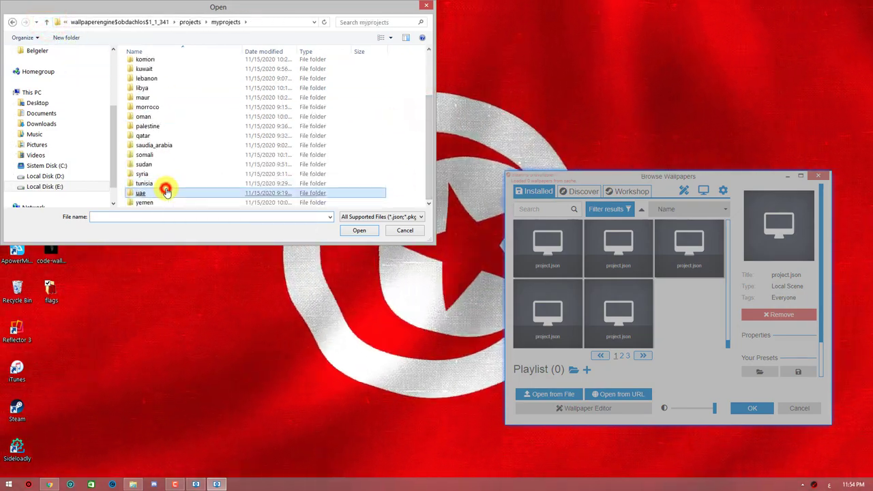
double_click(148, 105)
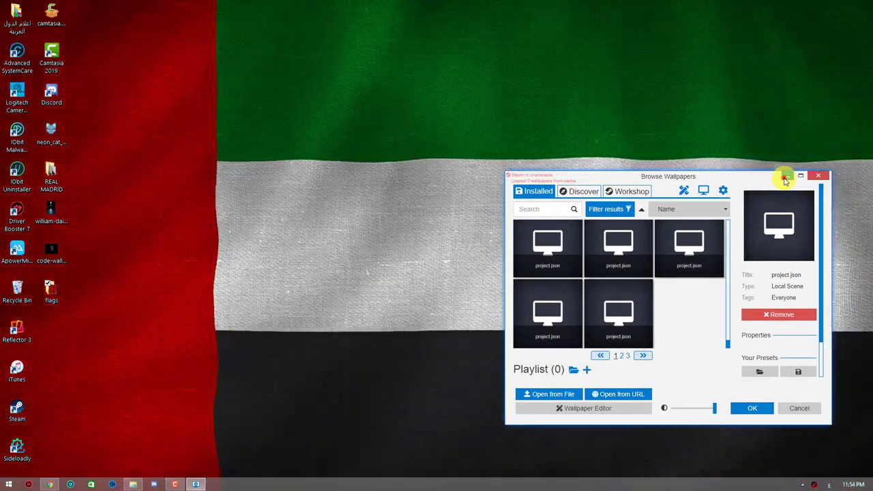
left_click(786, 177)
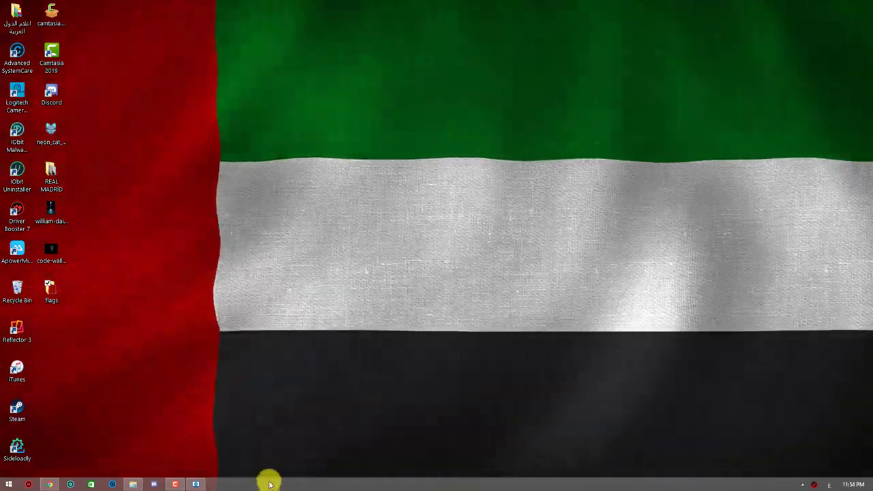
- Load project.json from the yemen project folder as the wallpaper and minimise the browser to view it
mouse_move(196, 484)
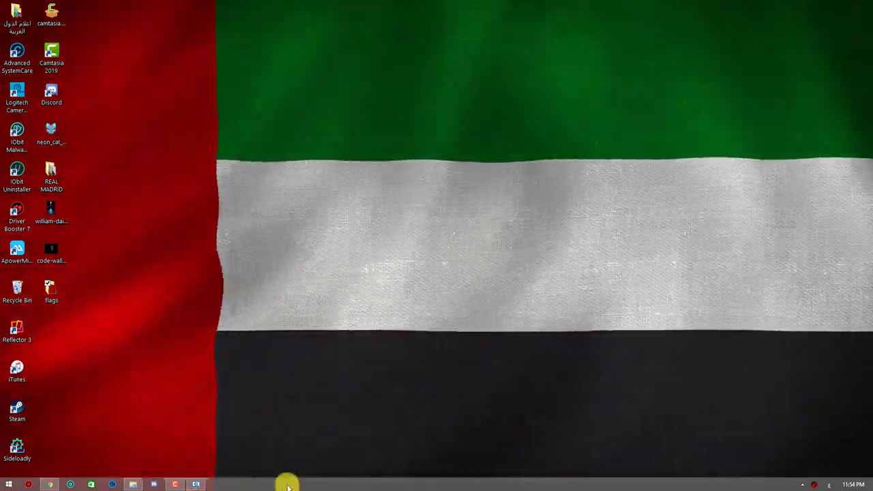
left_click(198, 484)
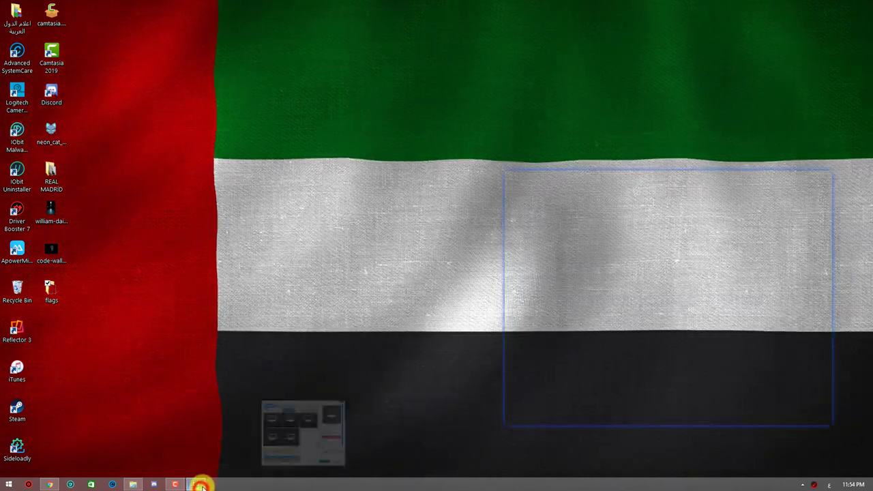
left_click(549, 394)
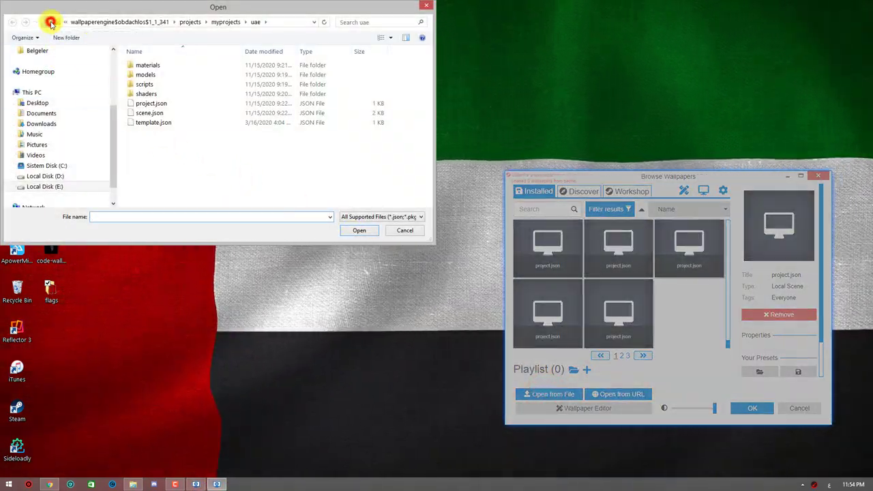
left_click(49, 23)
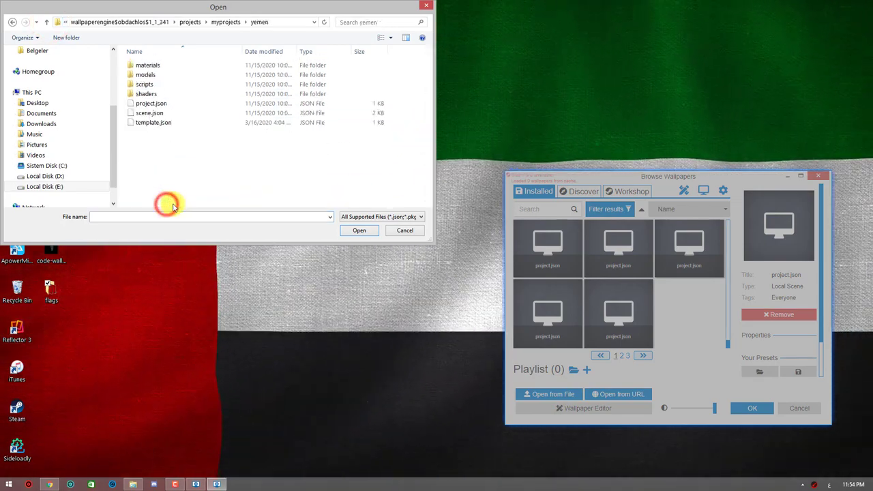
double_click(134, 103)
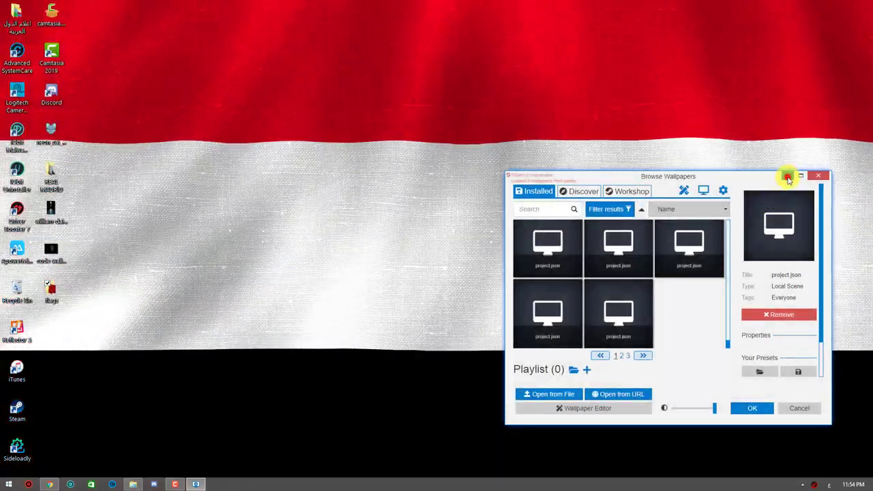
left_click(787, 178)
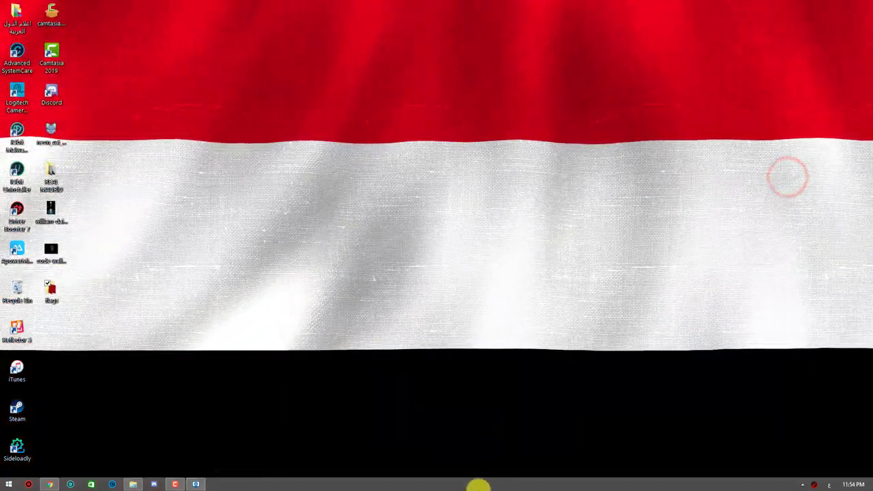